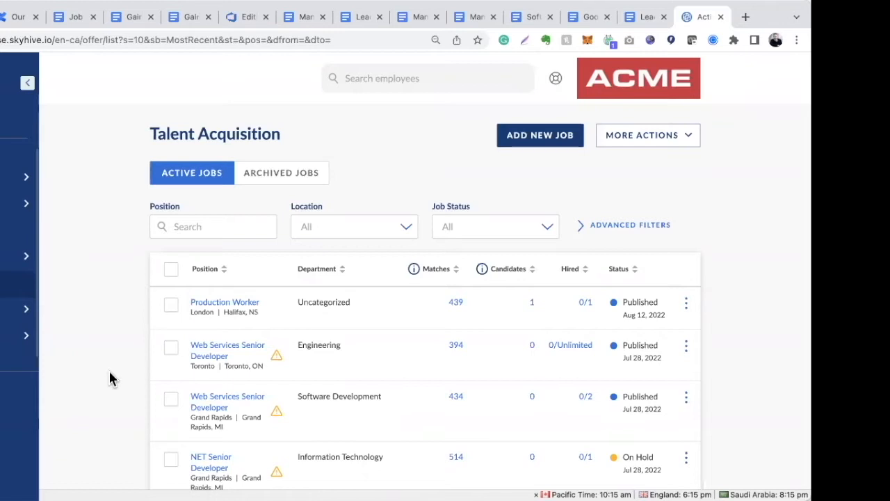
# Step: Start a new job posting with the job title Software Engineer
pyautogui.click(517, 144)
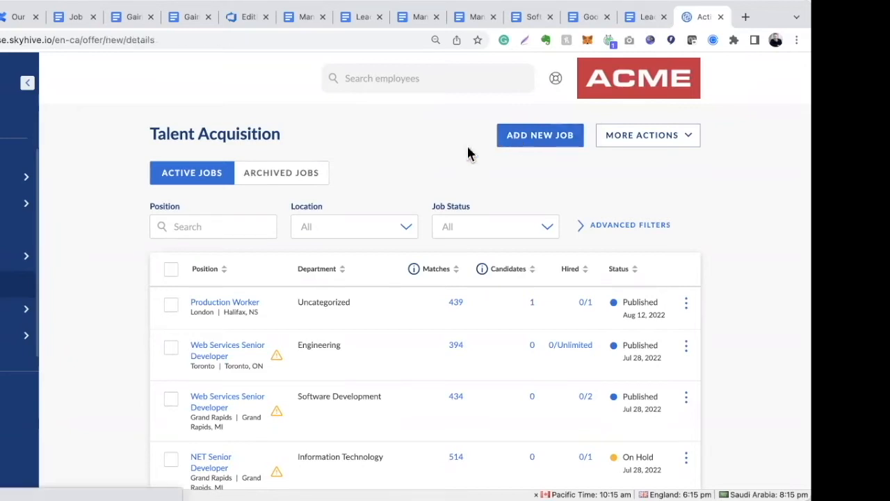
pyautogui.scroll(-3, 175, 212)
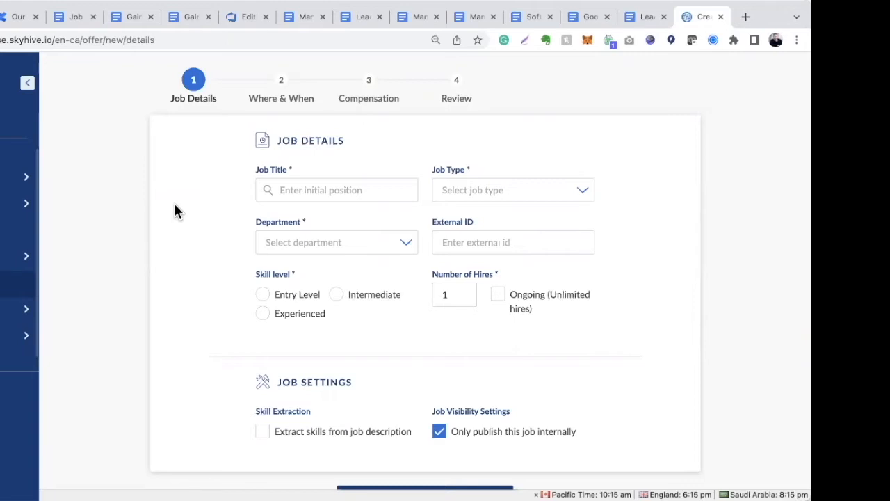
pyautogui.click(347, 190)
pyautogui.write('Software Engineer')
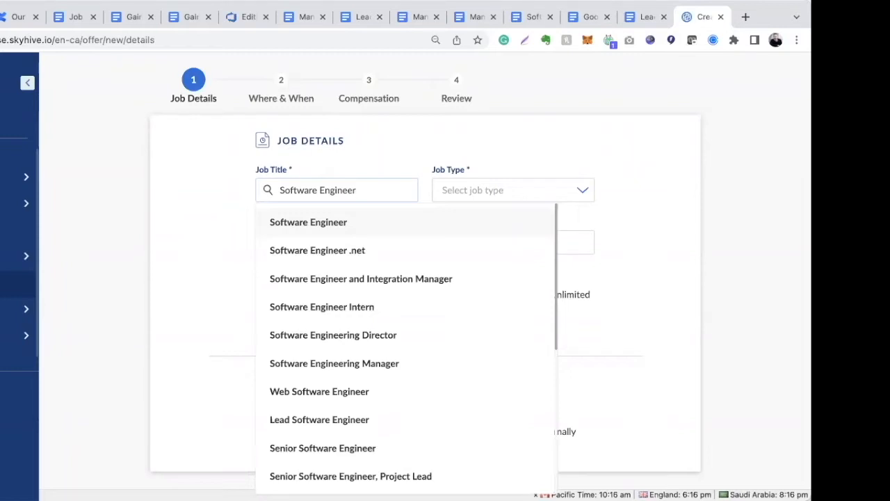
pyautogui.click(353, 228)
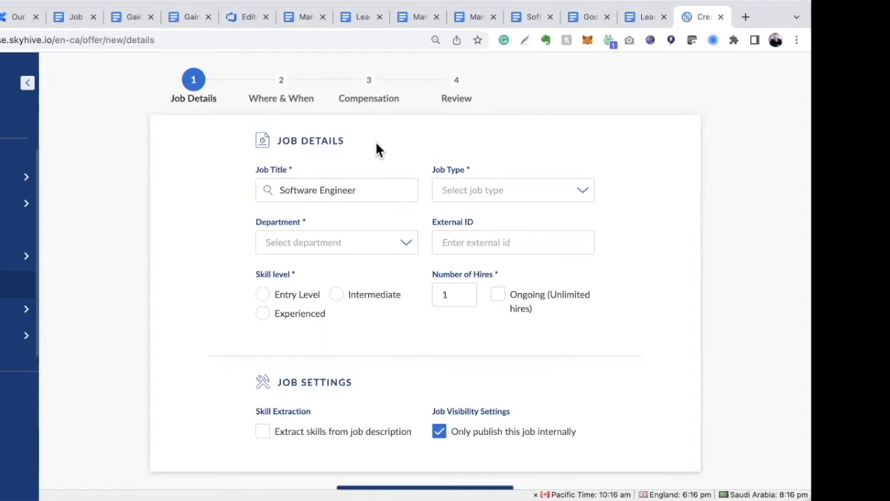
# Step: Set the job type to Full-Time, the department to Software Development and the skill level to Intermediate
pyautogui.click(581, 190)
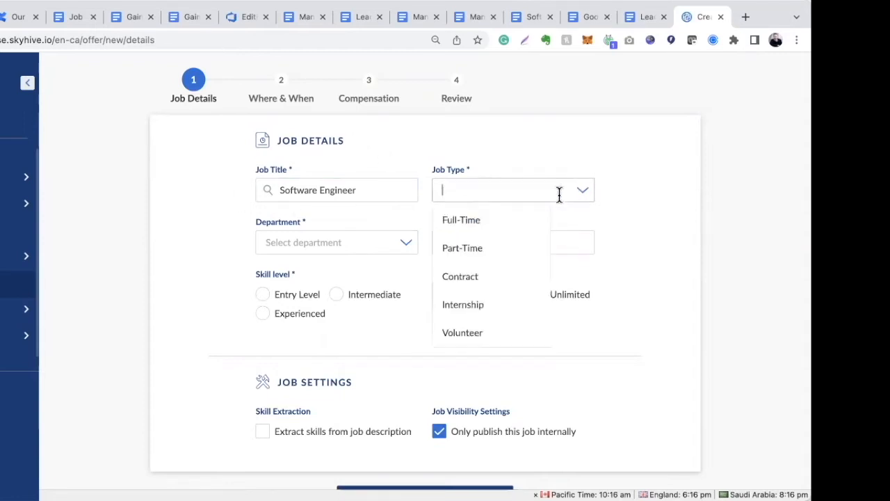
pyautogui.click(491, 224)
pyautogui.click(395, 240)
pyautogui.write('soft')
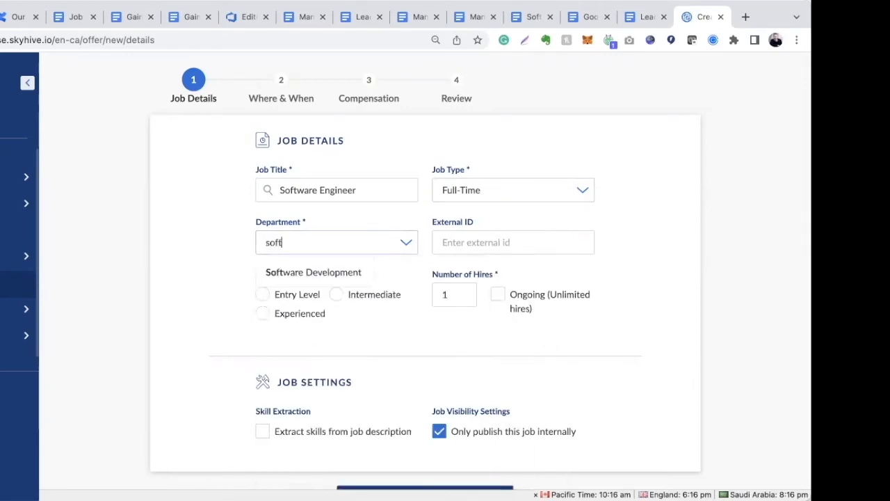
pyautogui.click(334, 271)
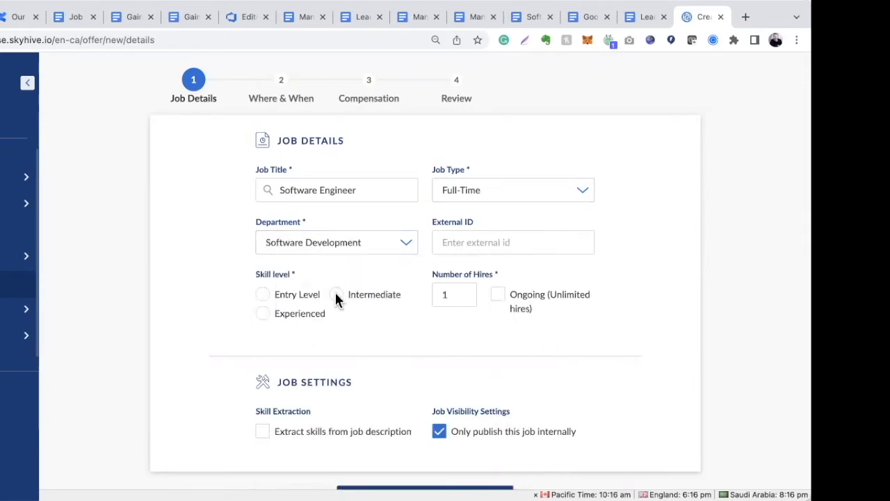
pyautogui.click(339, 297)
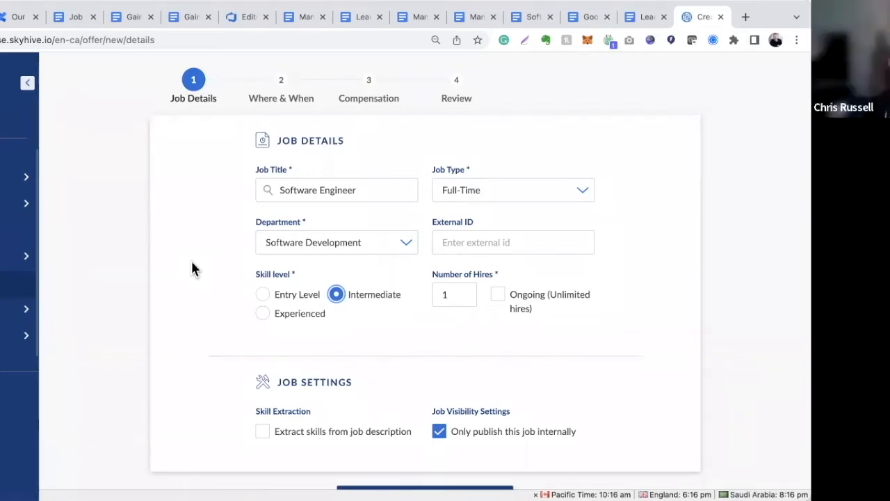
# Step: Enable skill extraction from the job description and save the job details to continue
pyautogui.scroll(-2, 202, 267)
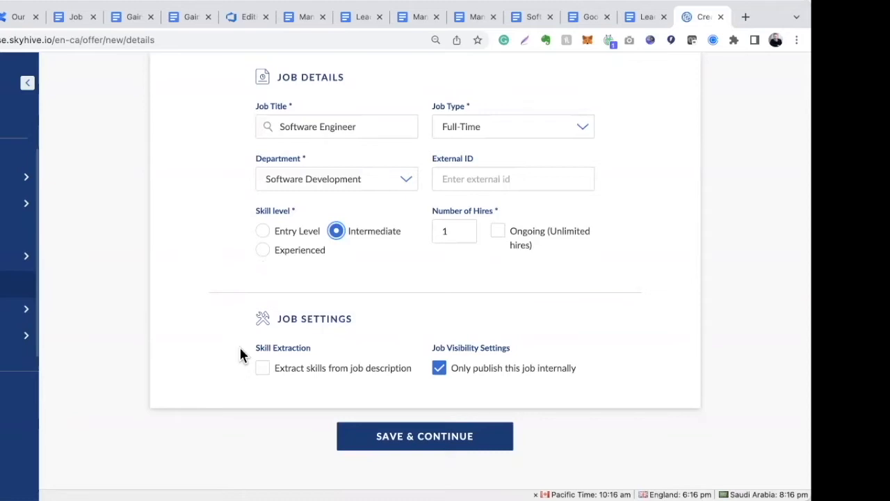
pyautogui.click(263, 369)
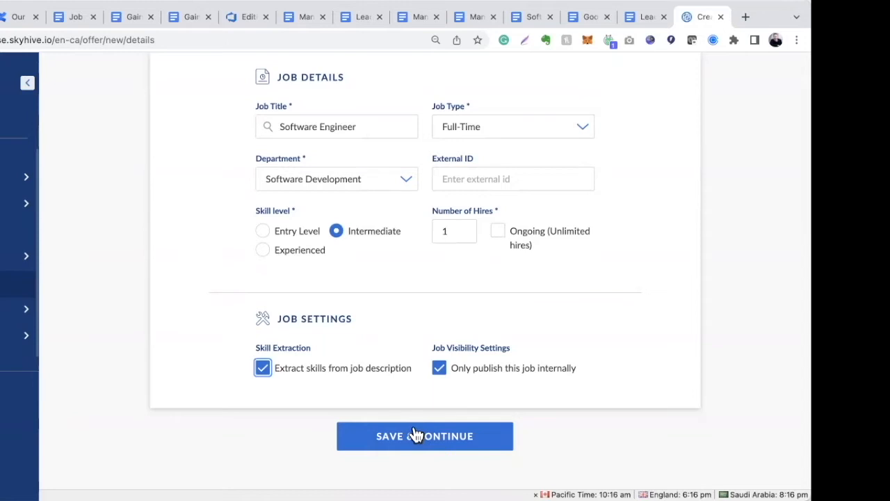
pyautogui.click(429, 445)
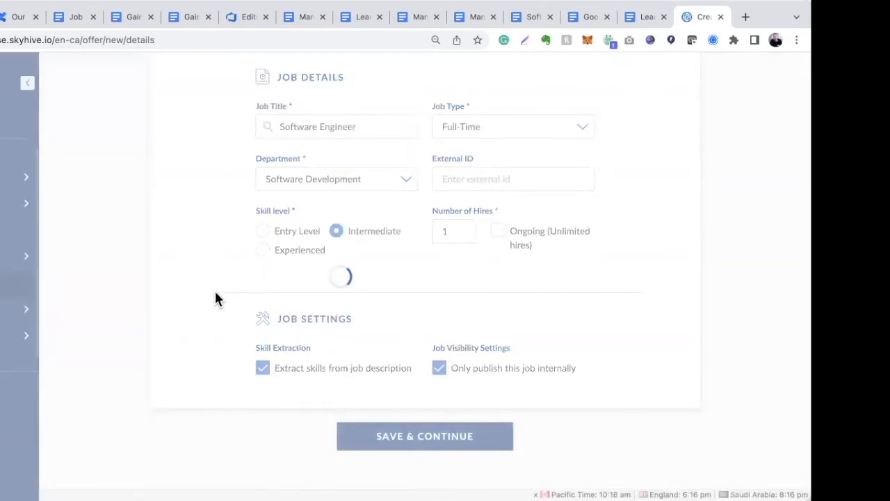
# Step: Generate a recommended job description for the Software Engineer position
pyautogui.scroll(-3, 216, 299)
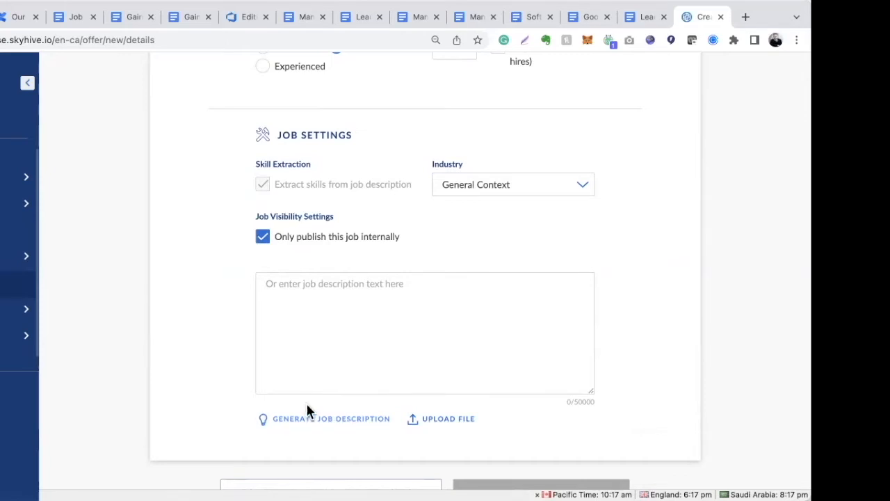
pyautogui.scroll(-1, 309, 411)
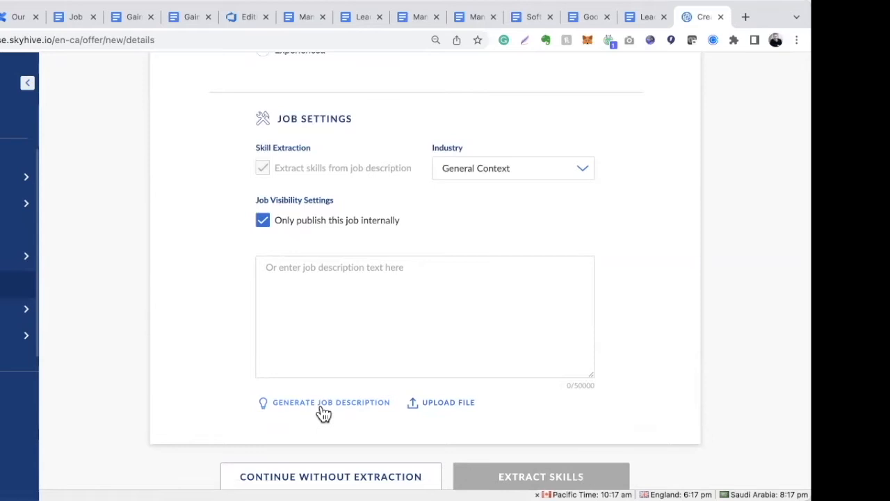
pyautogui.click(324, 410)
# Step: Review the recommended job description, from reporting relationship and duties through competencies, tools, qualifications and salary
pyautogui.scroll(-10, 212, 341)
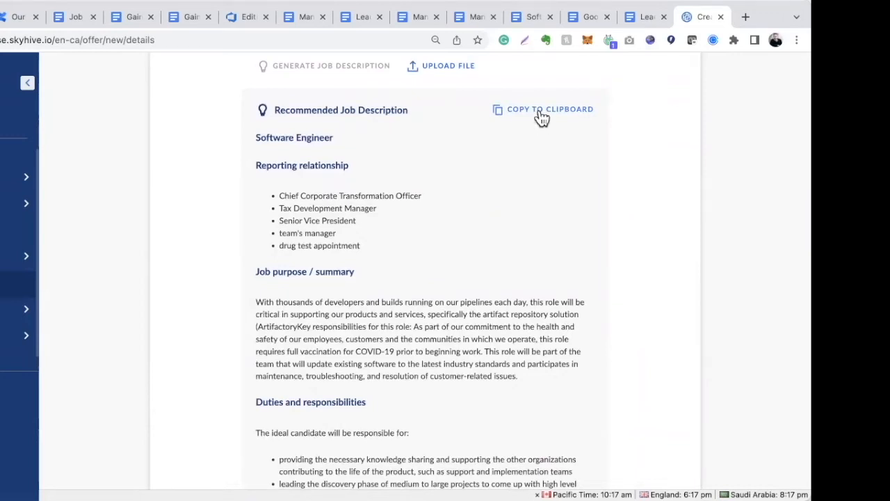
pyautogui.scroll(-1, 542, 119)
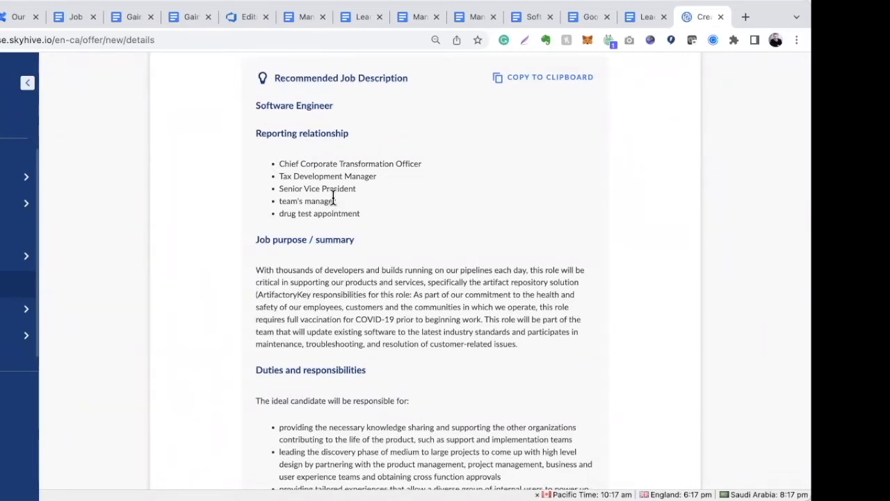
pyautogui.scroll(-3, 440, 247)
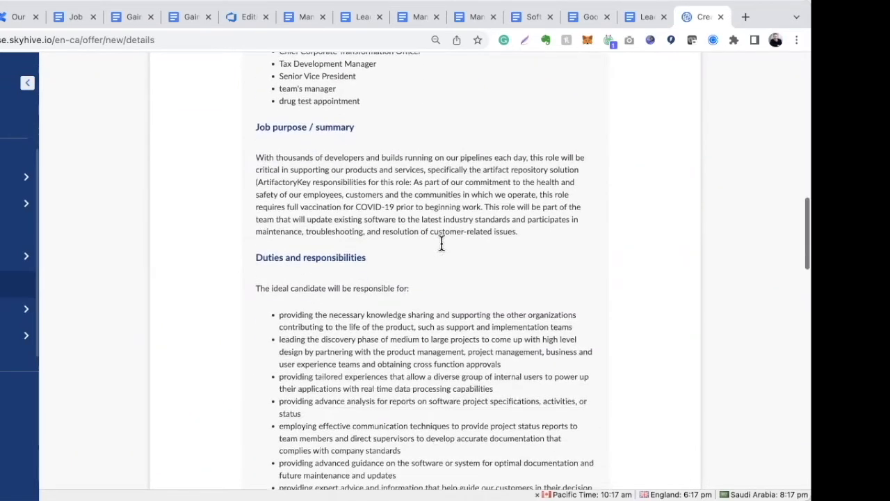
pyautogui.scroll(-5, 441, 245)
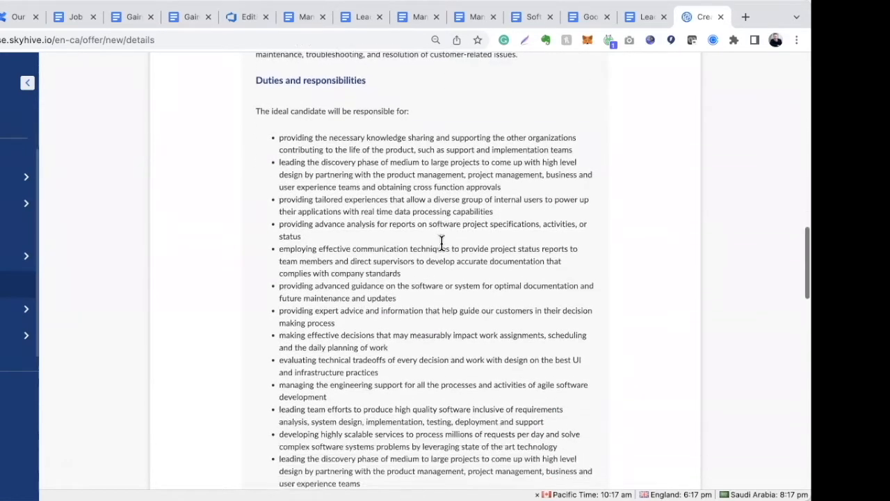
pyautogui.scroll(-2, 441, 249)
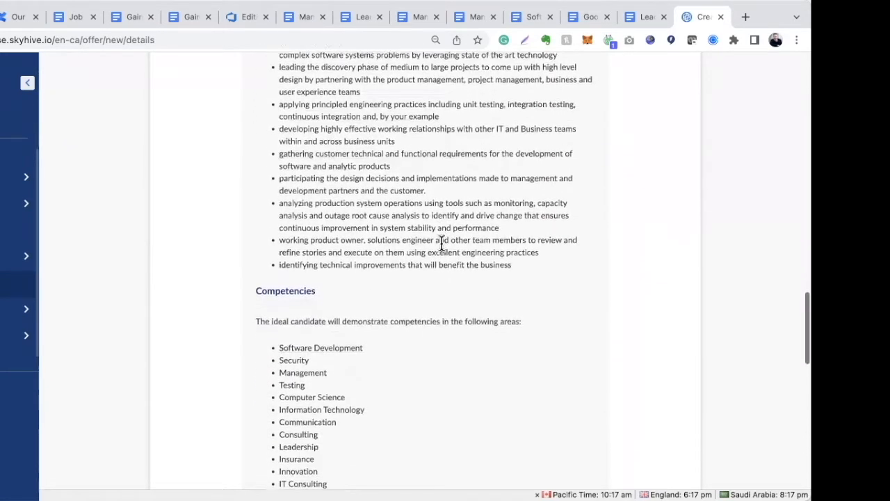
pyautogui.scroll(-2, 442, 251)
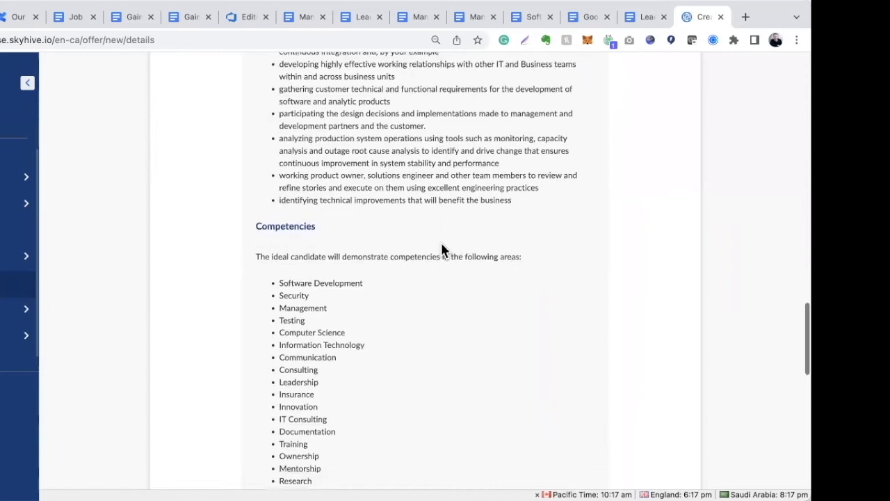
pyautogui.scroll(-4, 387, 288)
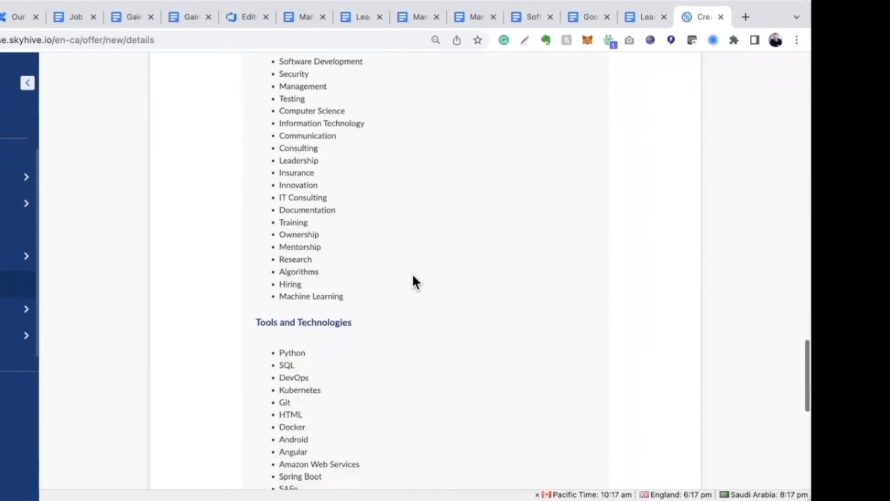
pyautogui.scroll(-4, 415, 277)
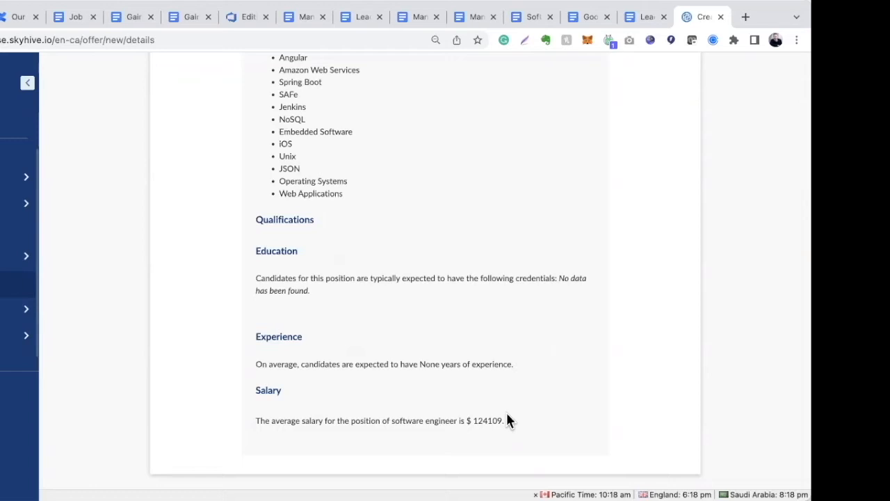
pyautogui.scroll(5, 491, 327)
pyautogui.scroll(2, 491, 327)
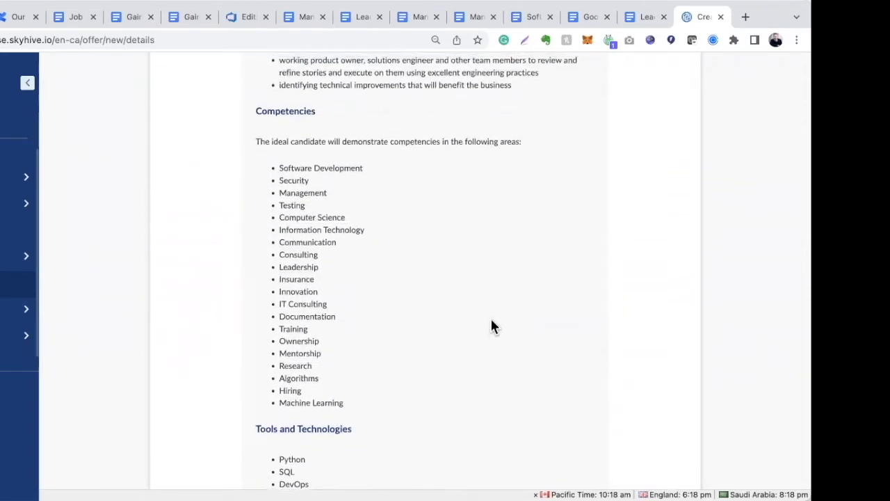
pyautogui.scroll(10, 491, 327)
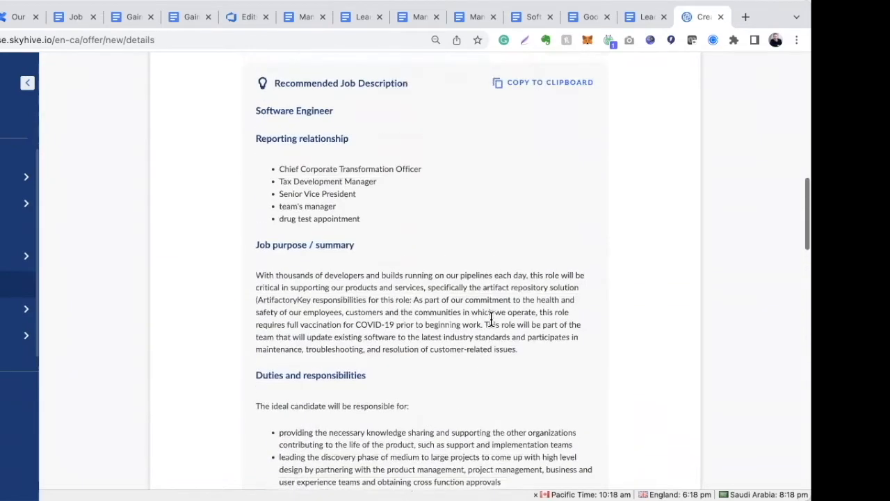
# Step: Paste the copied recommended job description into the empty job description text box
pyautogui.scroll(2, 491, 320)
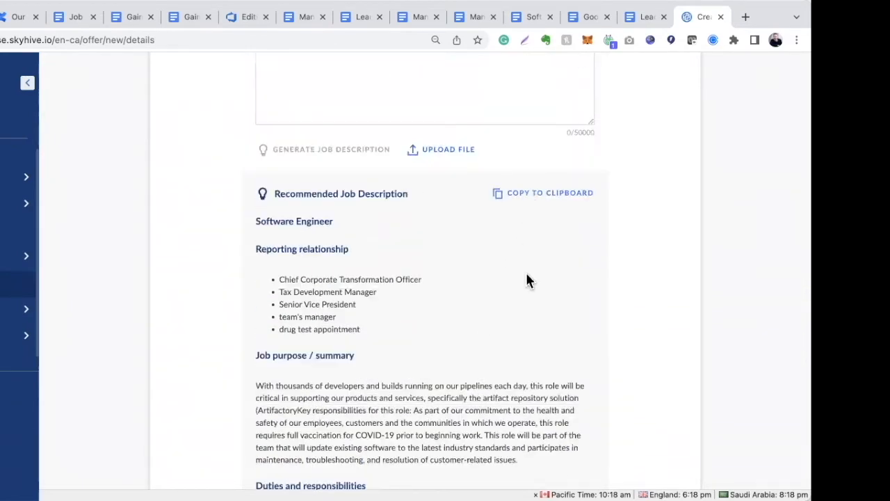
pyautogui.scroll(3, 526, 281)
pyautogui.click(362, 213)
pyautogui.hotkey('ctrl', 'v')
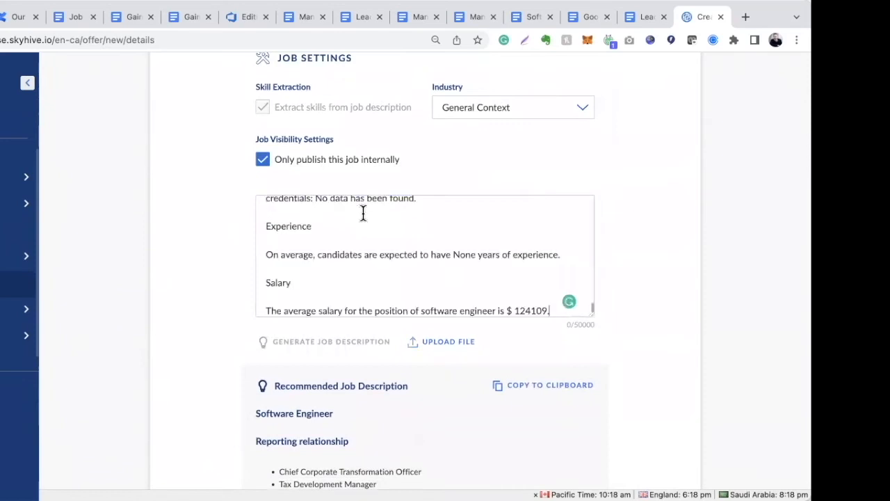
# Step: Insert a blank line after the Software Engineer heading at the start of the job description text
pyautogui.scroll(-5, 372, 221)
pyautogui.scroll(15, 372, 220)
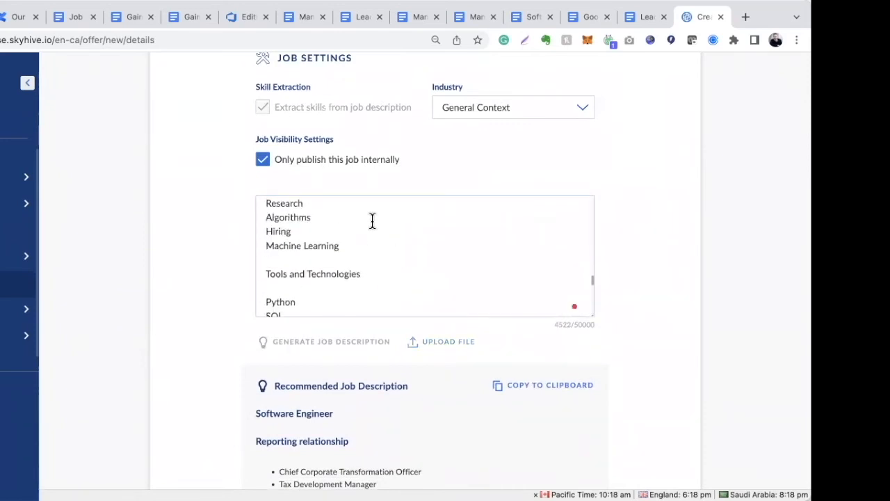
pyautogui.scroll(5, 372, 220)
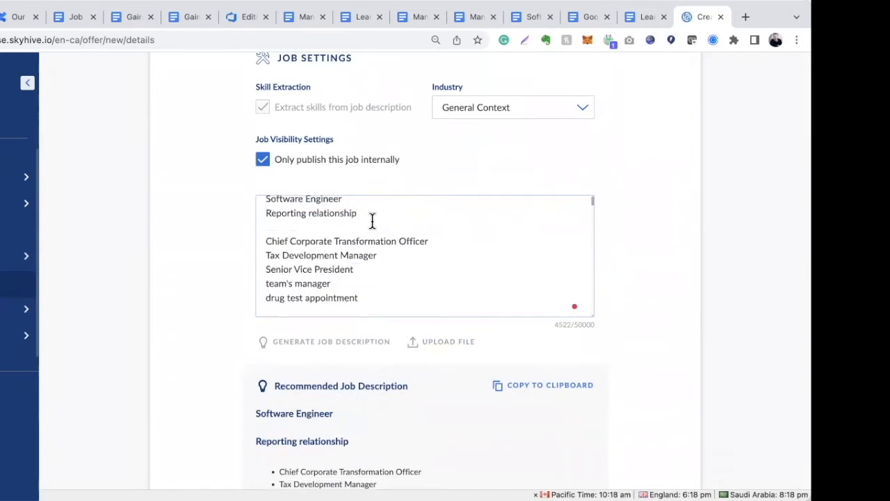
pyautogui.scroll(1, 372, 221)
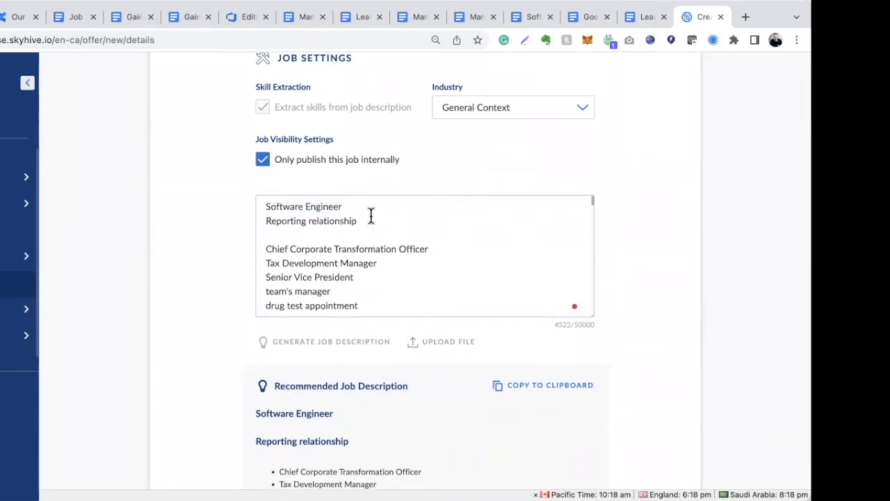
pyautogui.click(371, 206)
pyautogui.press('Return')
# Step: Replace the entire list of roles under Reporting relationship with "VP of Technology"
pyautogui.scroll(-1, 388, 227)
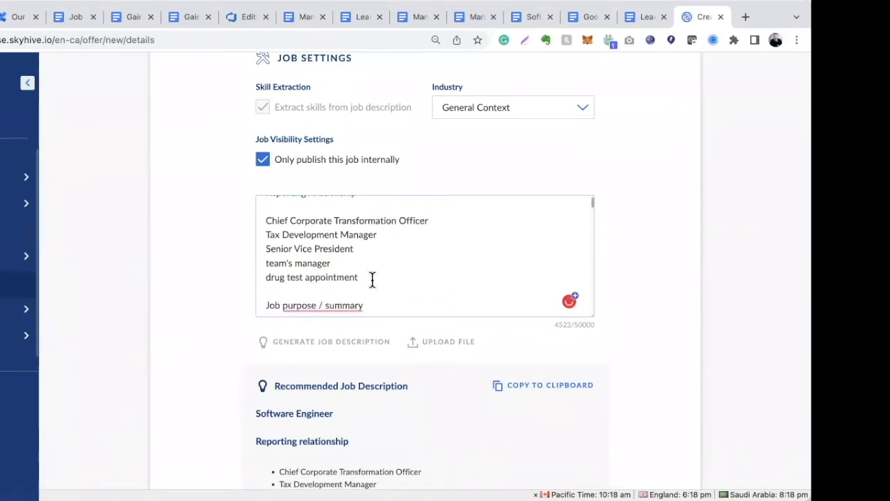
pyautogui.moveTo(360, 277); pyautogui.dragTo(272, 219)
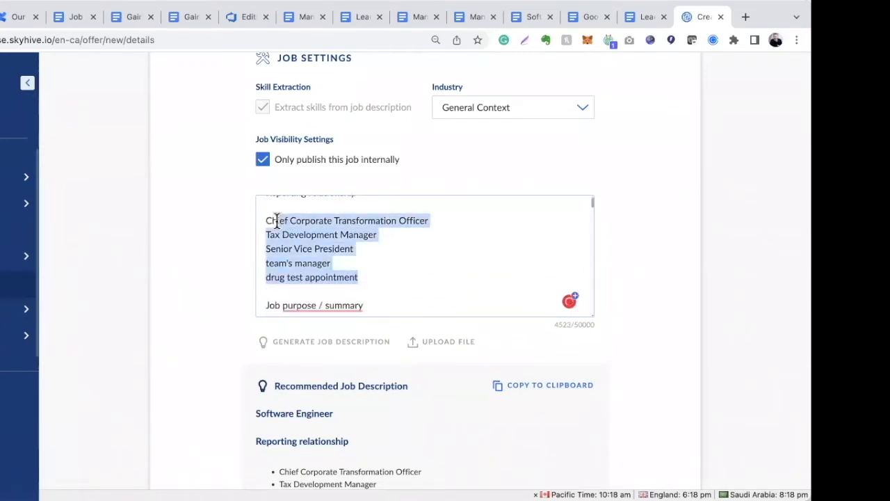
pyautogui.press('BackSpace')
pyautogui.write('VP of T')
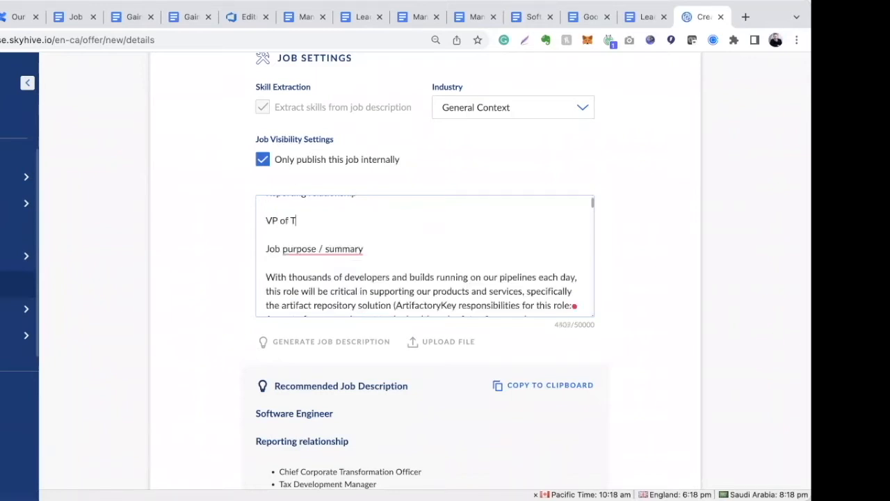
pyautogui.write('echnology')
# Step: Delete the Salary heading and its average salary sentence from the end of the job description text
pyautogui.scroll(-3, 342, 230)
pyautogui.scroll(-5, 447, 230)
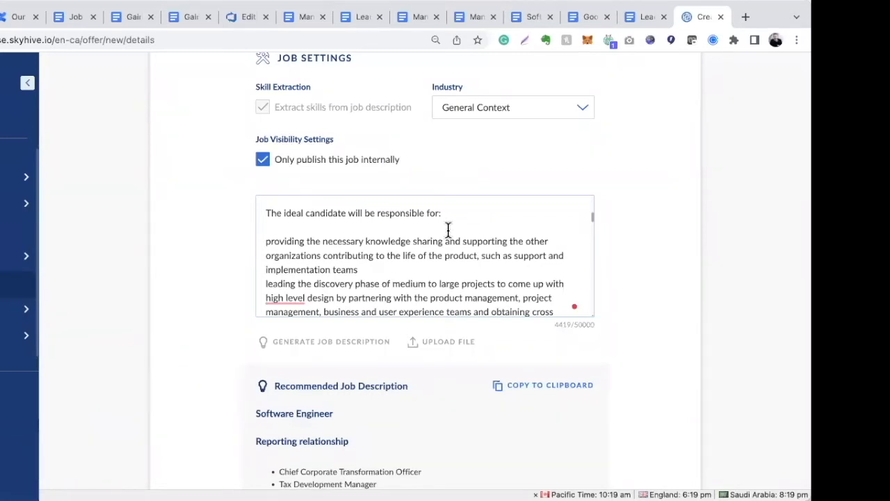
pyautogui.scroll(-15, 448, 230)
pyautogui.scroll(-10, 450, 231)
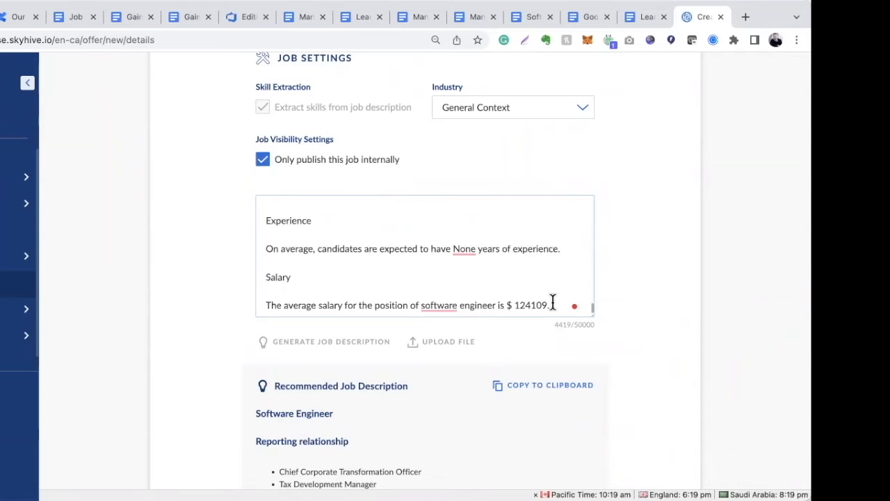
pyautogui.moveTo(553, 304); pyautogui.dragTo(266, 277)
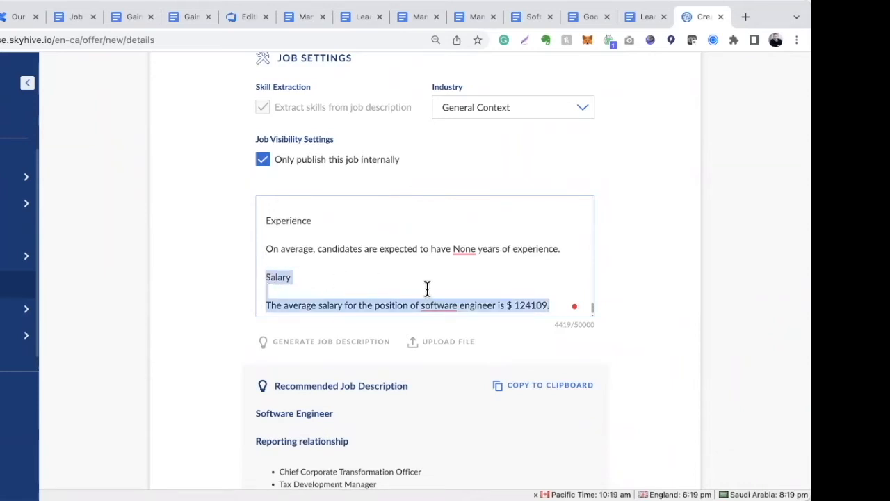
pyautogui.click(532, 306)
pyautogui.moveTo(547, 306); pyautogui.dragTo(513, 306)
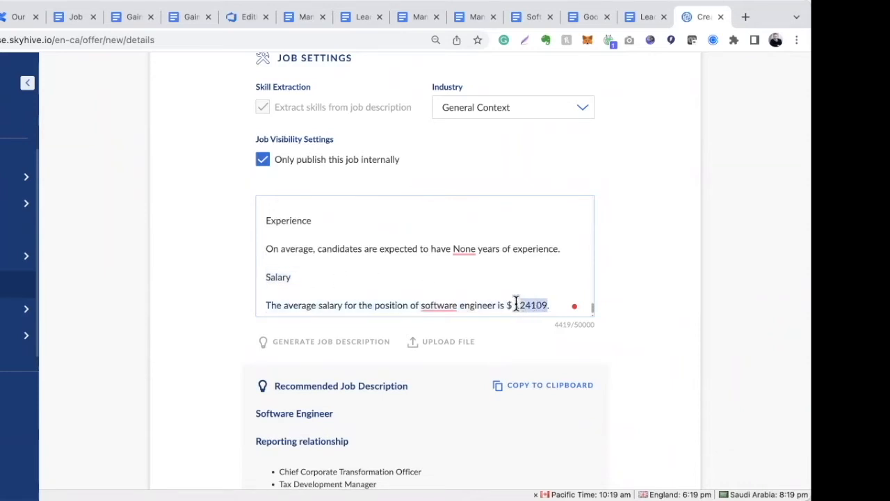
pyautogui.rightClick(524, 310)
pyautogui.click(547, 295)
pyautogui.moveTo(551, 304); pyautogui.dragTo(266, 276)
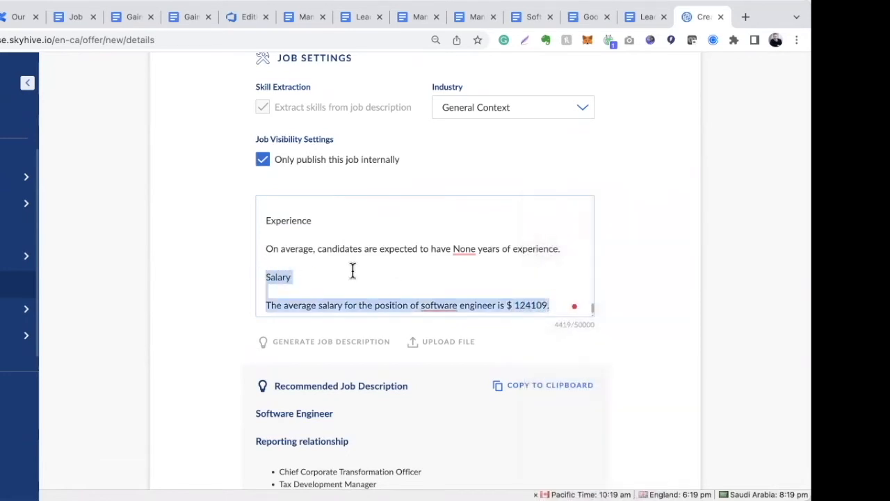
pyautogui.press('BackSpace')
pyautogui.press('BackSpace')
pyautogui.press('BackSpace')
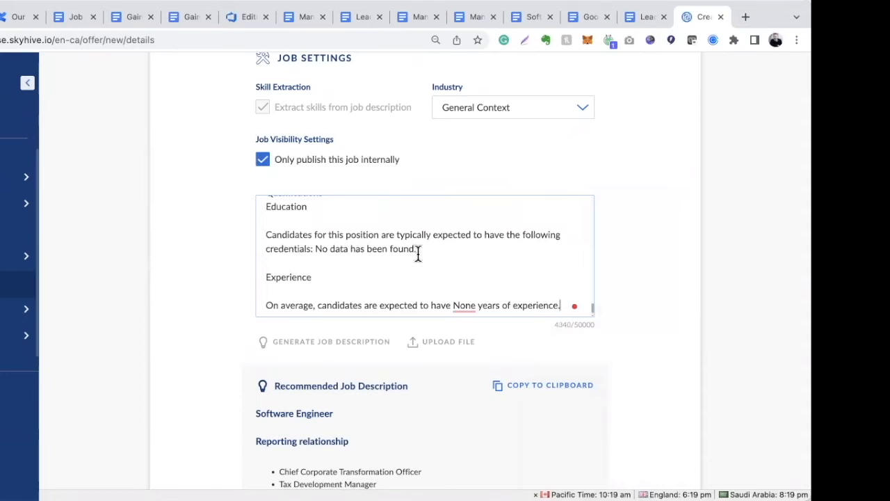
# Step: Extract skills from the edited Software Engineer job description
pyautogui.scroll(-5, 418, 255)
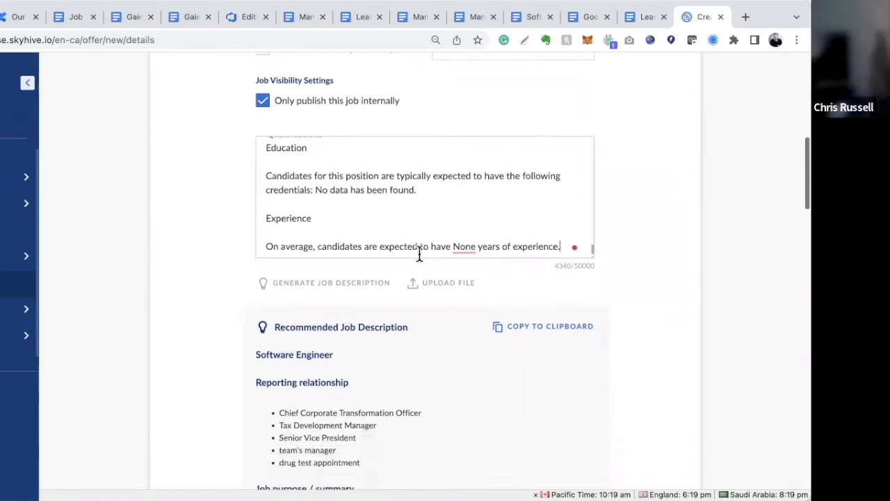
pyautogui.scroll(-3, 419, 260)
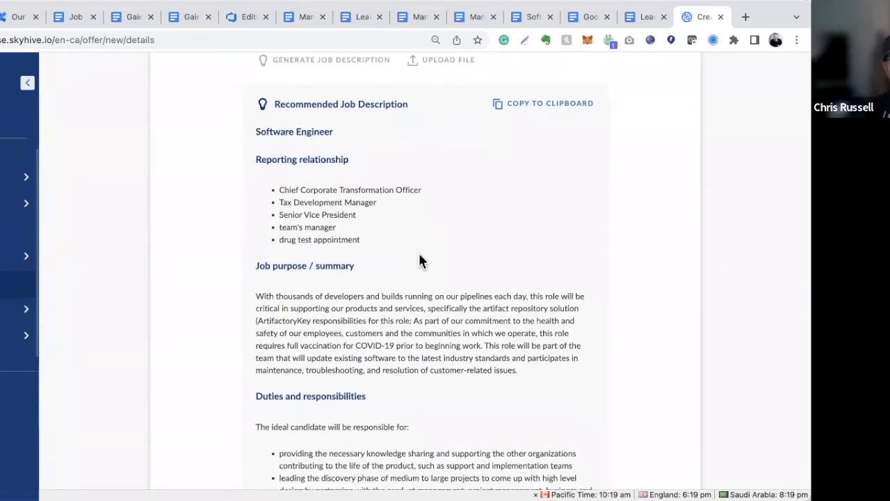
pyautogui.scroll(1, 419, 260)
pyautogui.scroll(1, 419, 260)
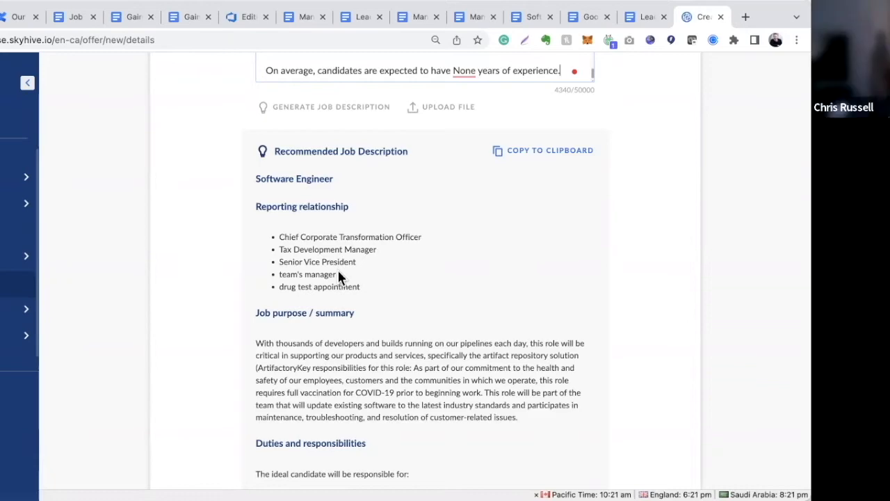
pyautogui.scroll(-20, 341, 275)
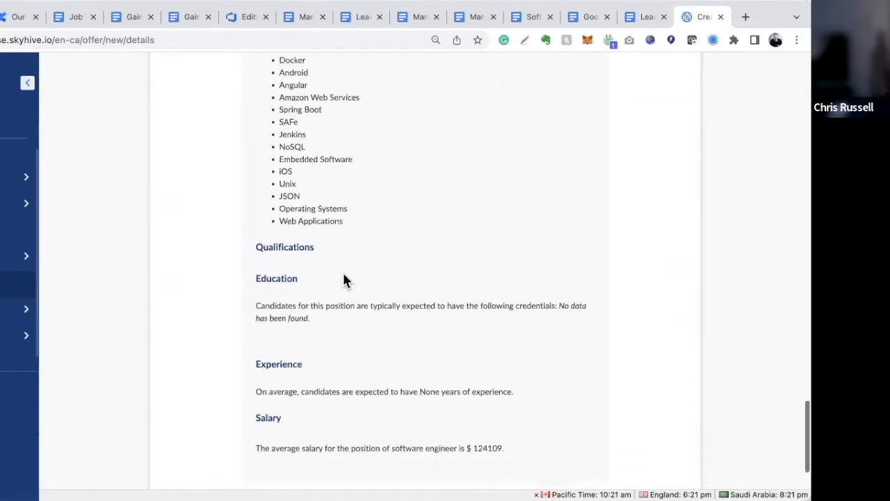
pyautogui.scroll(-3, 343, 279)
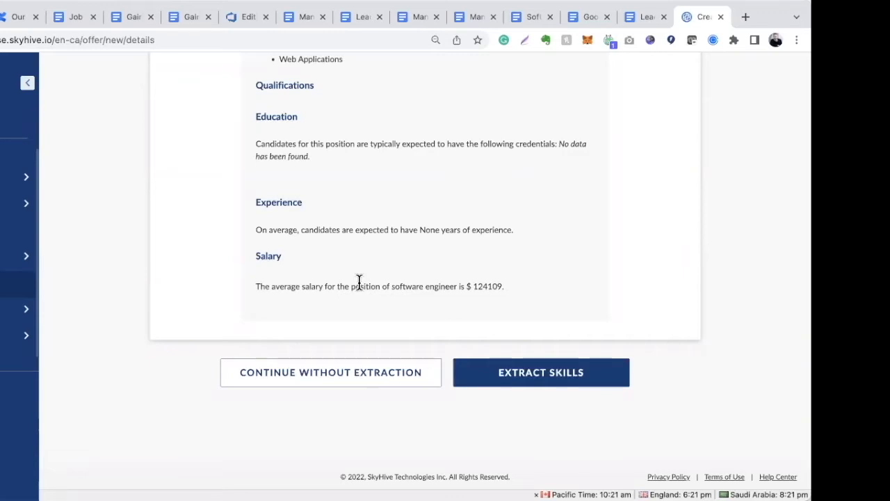
pyautogui.click(550, 381)
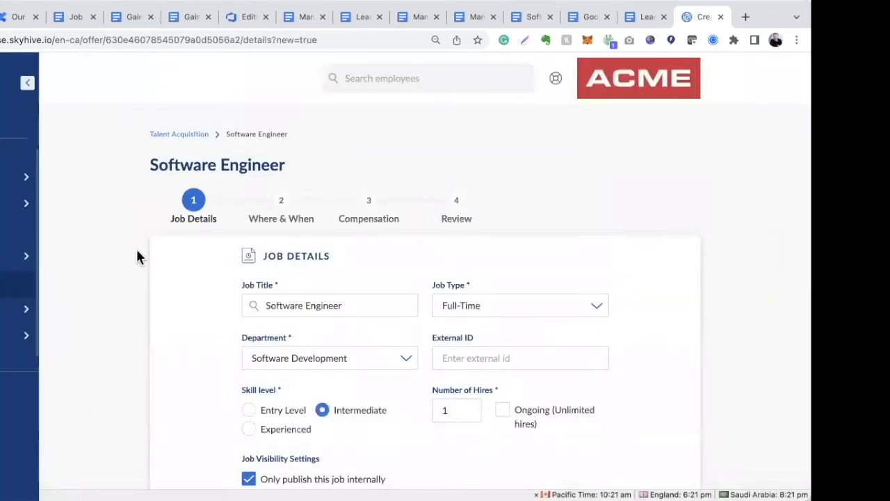
# Step: Examine the recommended skills, the Knowledge Engineer description and its requirement options, and the list of selected skills
pyautogui.scroll(-2, 138, 249)
pyautogui.scroll(-1, 139, 250)
pyautogui.scroll(-4, 137, 249)
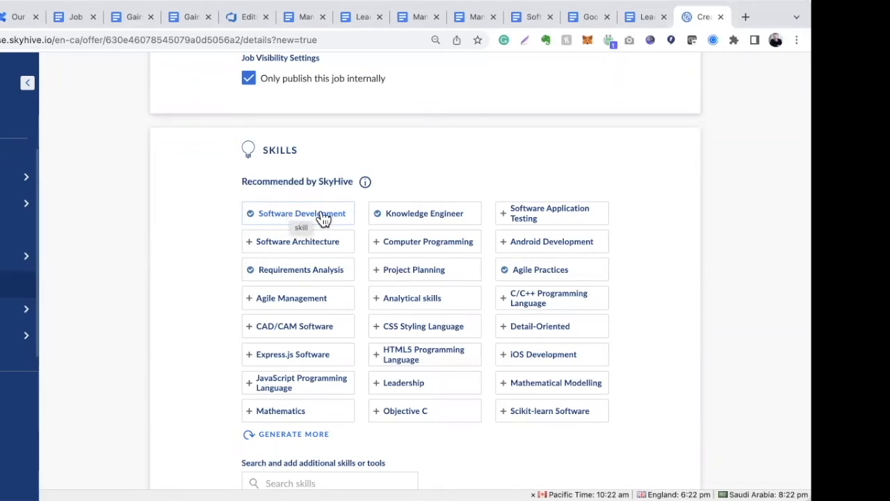
pyautogui.click(438, 220)
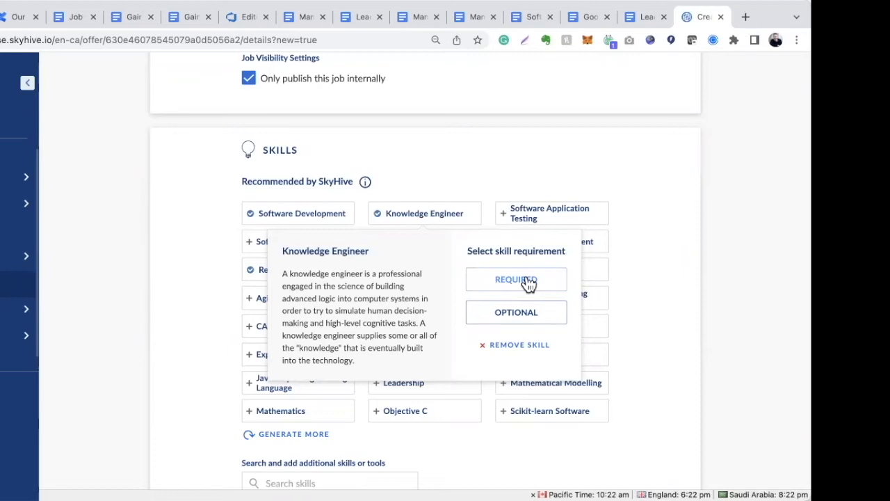
pyautogui.click(462, 162)
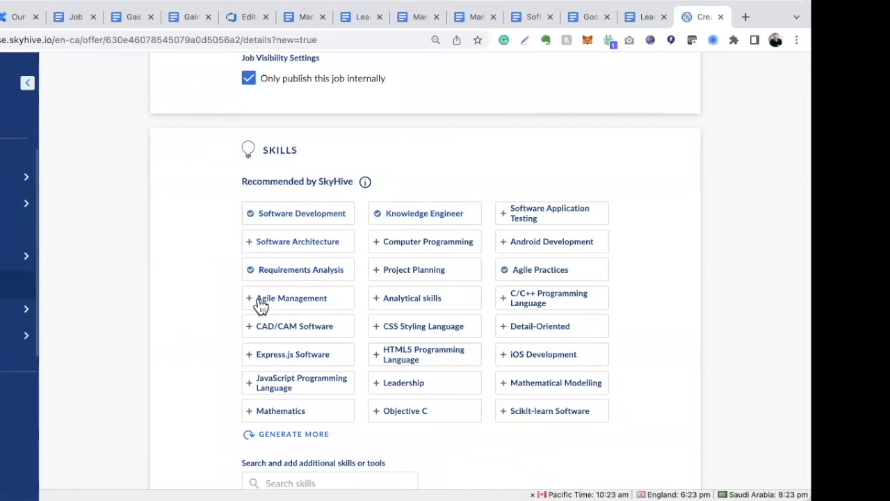
pyautogui.moveTo(367, 190)
pyautogui.scroll(-2, 645, 372)
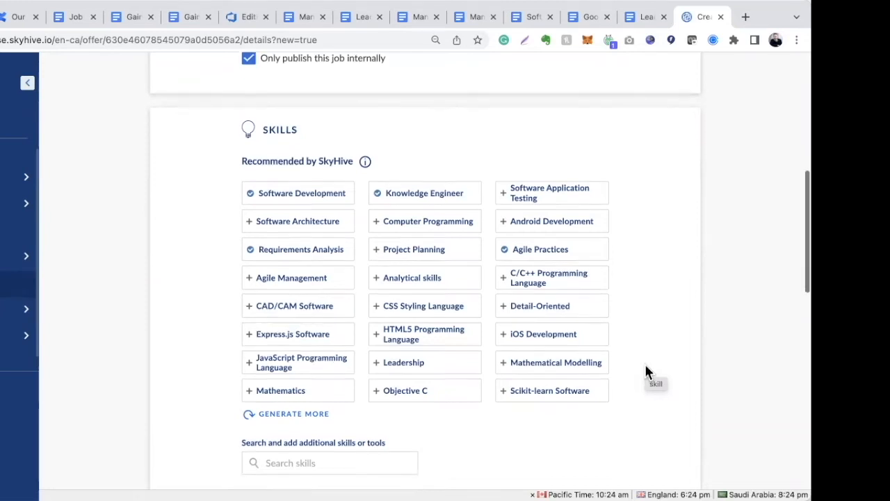
pyautogui.click(393, 413)
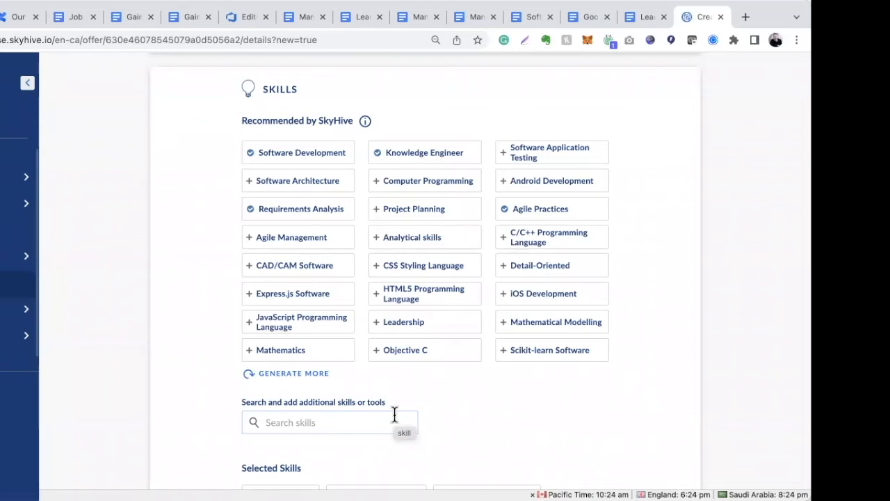
pyautogui.scroll(-2, 441, 388)
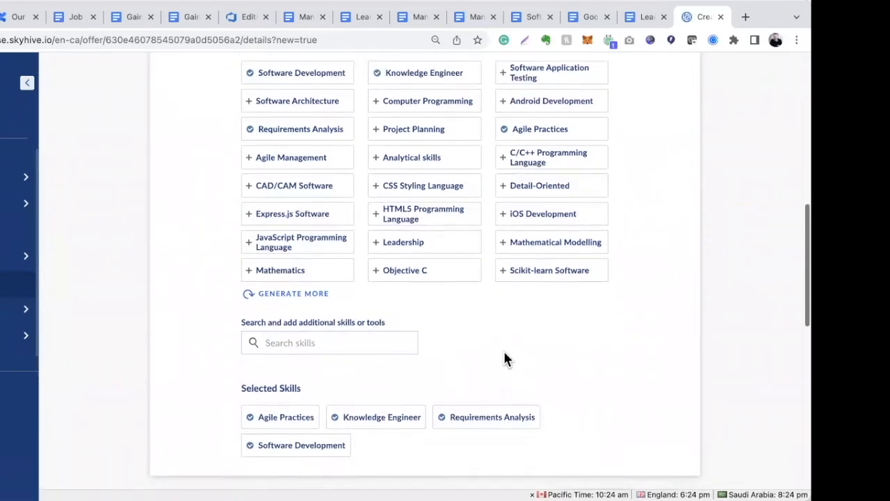
# Step: Add the recommended skills Agile Management and Software Architecture to the job as optional skills
pyautogui.scroll(3, 504, 358)
pyautogui.click(309, 288)
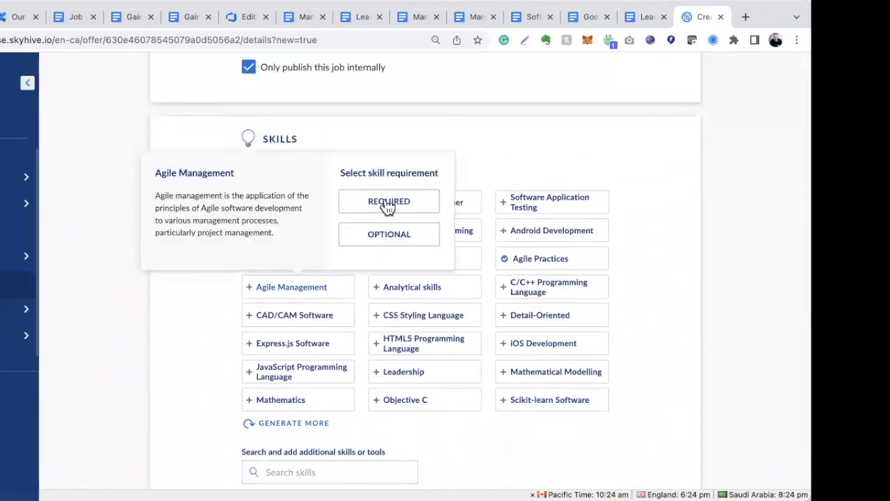
pyautogui.click(406, 236)
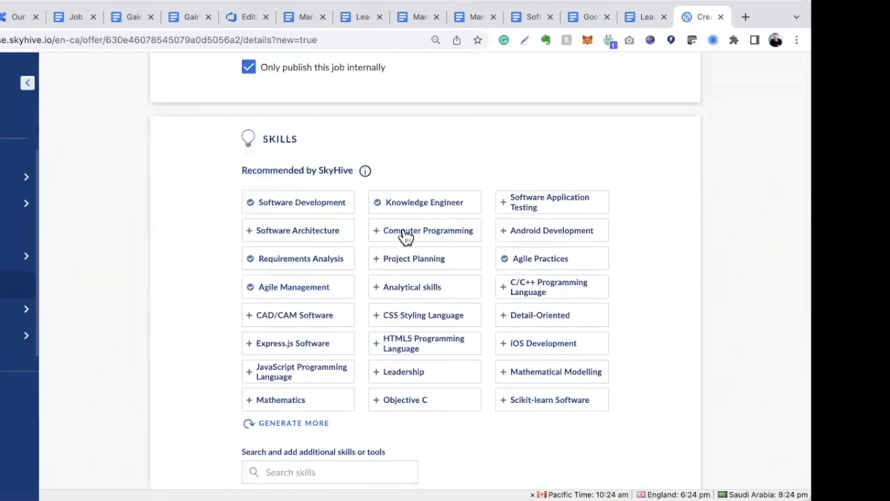
pyautogui.click(329, 237)
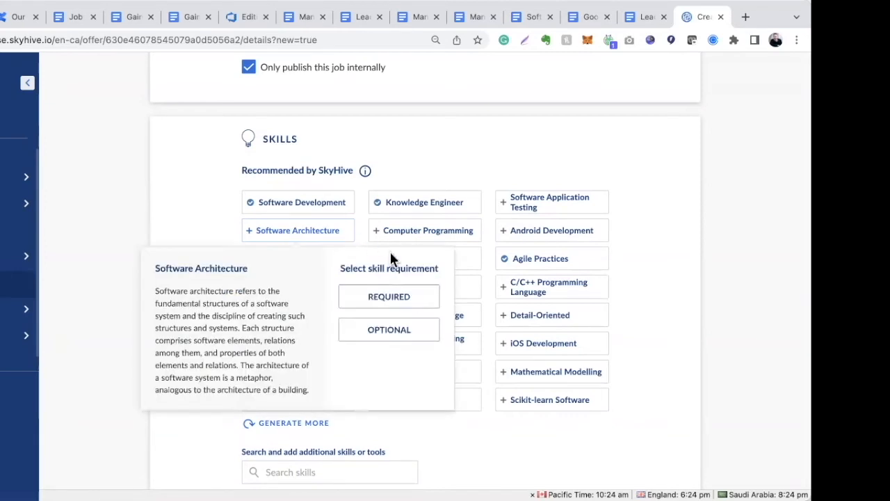
pyautogui.click(418, 327)
# Step: Check the selected skills, suggested requirements and details text, then save the job details and continue to Where & When
pyautogui.scroll(-8, 190, 238)
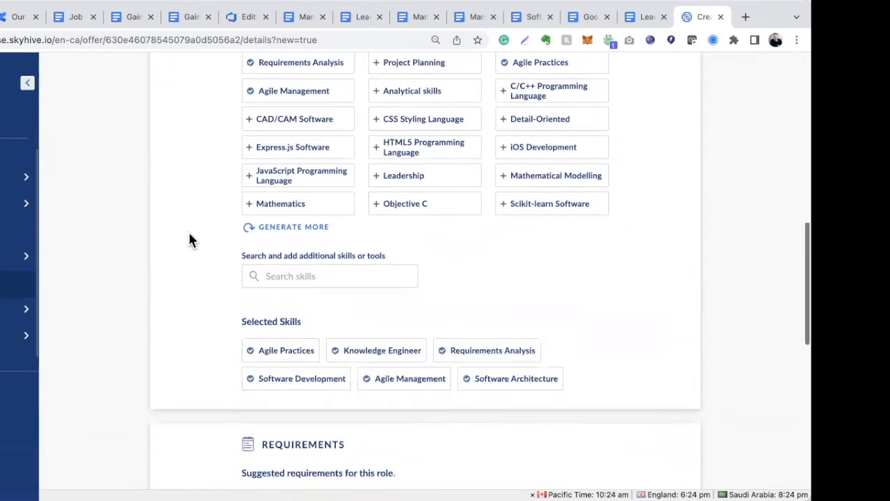
pyautogui.scroll(-4, 188, 238)
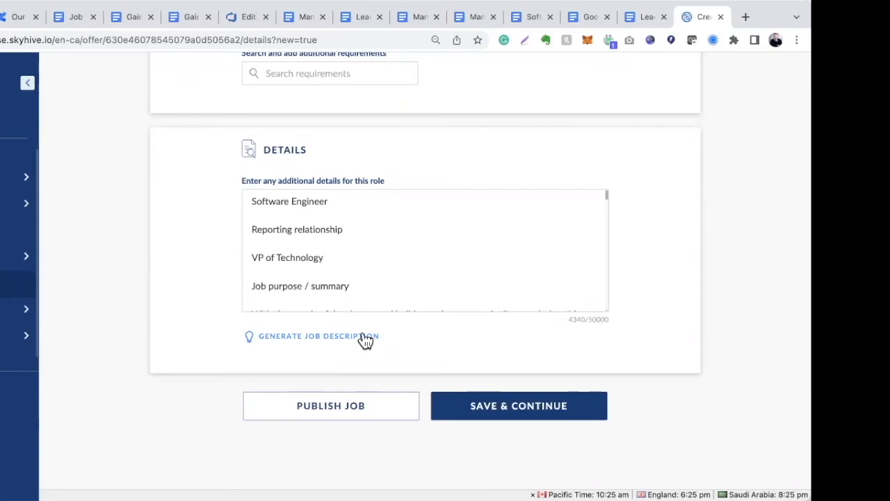
pyautogui.scroll(5, 220, 257)
pyautogui.scroll(-3, 220, 256)
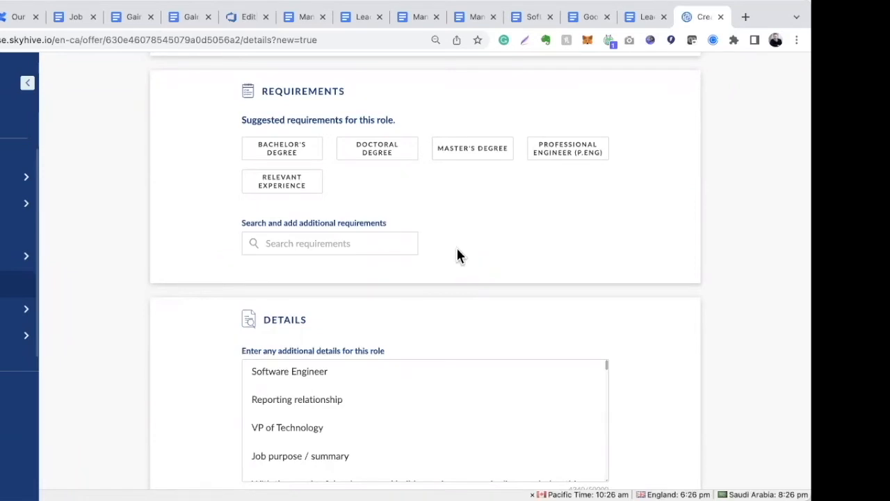
pyautogui.scroll(-3, 463, 257)
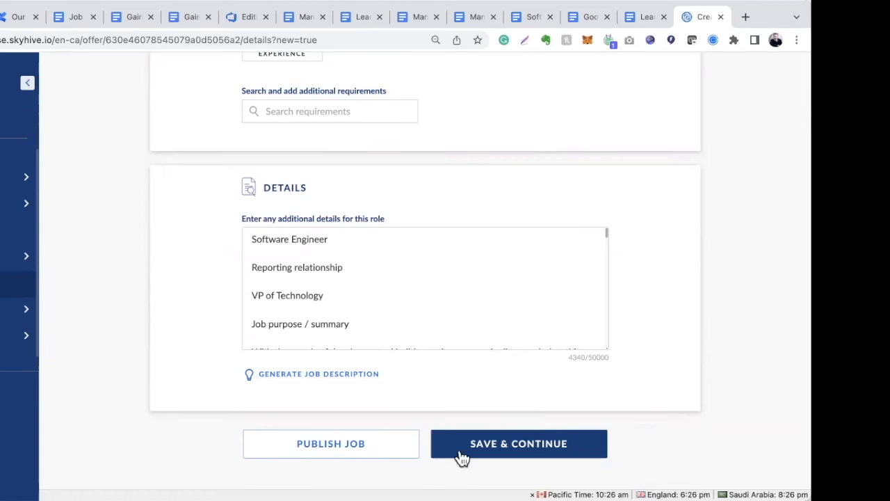
pyautogui.click(483, 448)
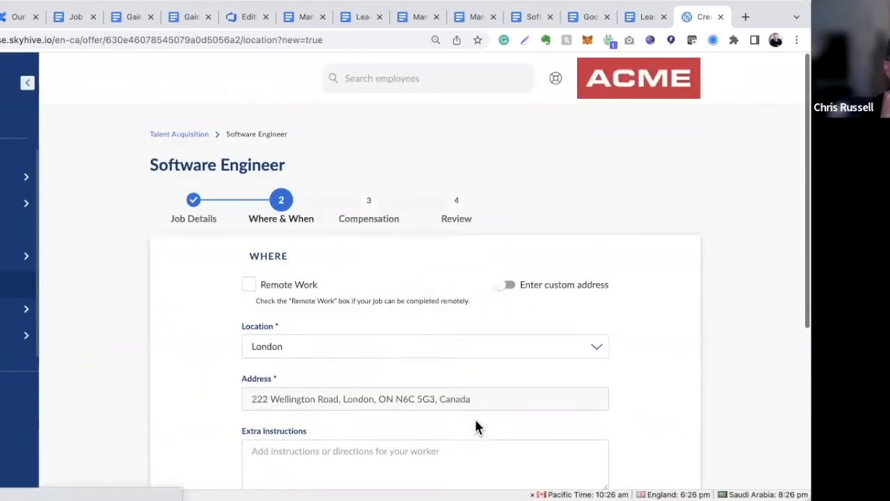
# Step: Keep London as the job location, save the Where & When information and continue to Compensation
pyautogui.scroll(-1, 348, 362)
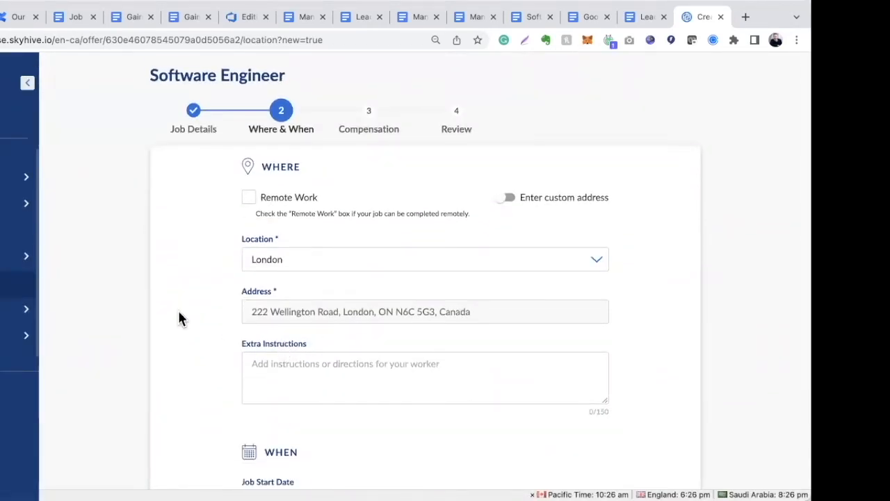
pyautogui.scroll(-5, 178, 318)
pyautogui.click(425, 395)
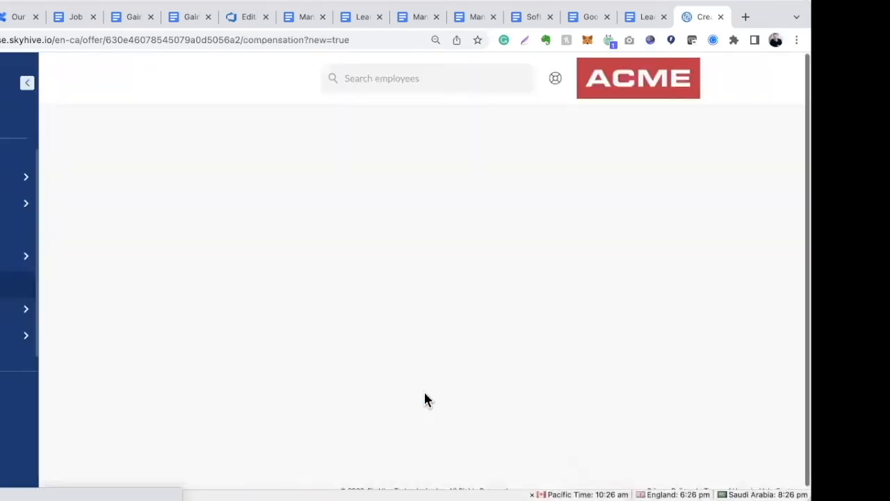
# Step: Hide the pay rate from candidates, answer No to paid relocation and benefits, and continue to Review without adding a pay rate
pyautogui.scroll(-2, 495, 272)
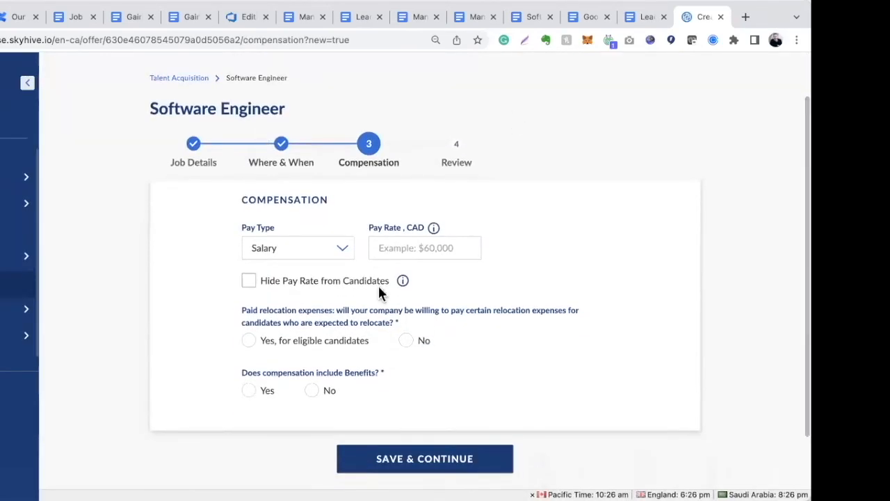
pyautogui.click(249, 281)
pyautogui.click(406, 340)
pyautogui.click(312, 391)
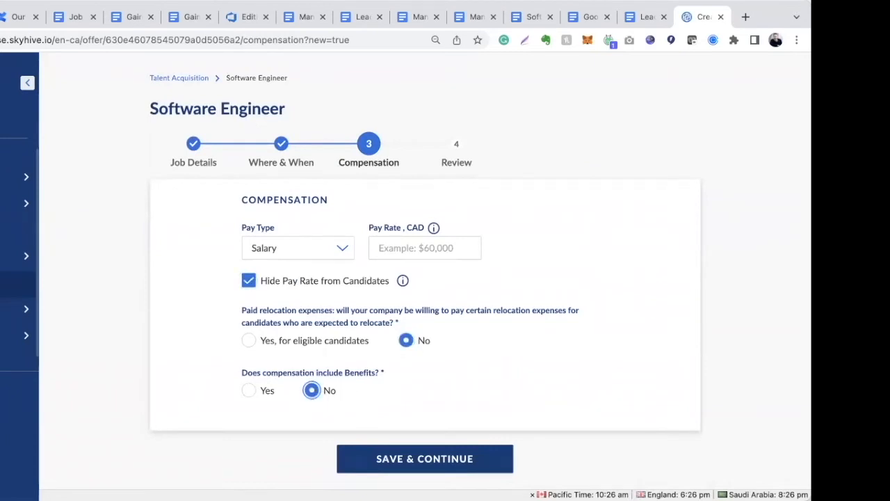
pyautogui.click(463, 465)
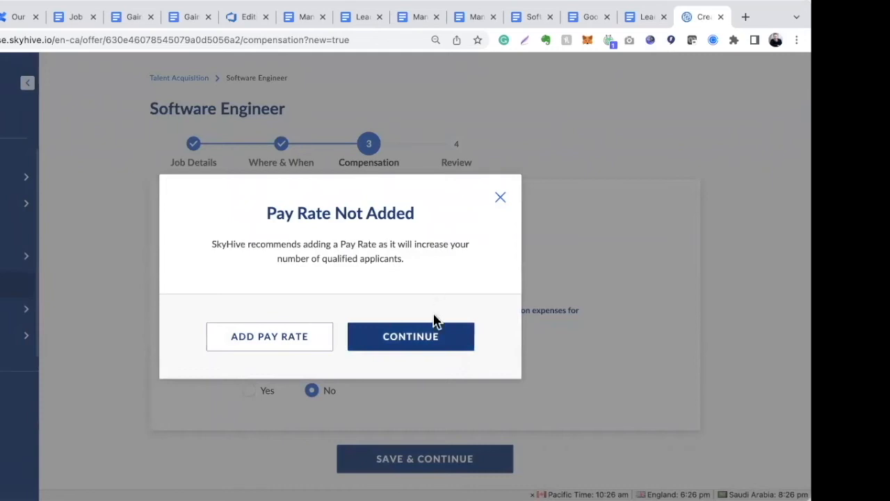
pyautogui.click(439, 346)
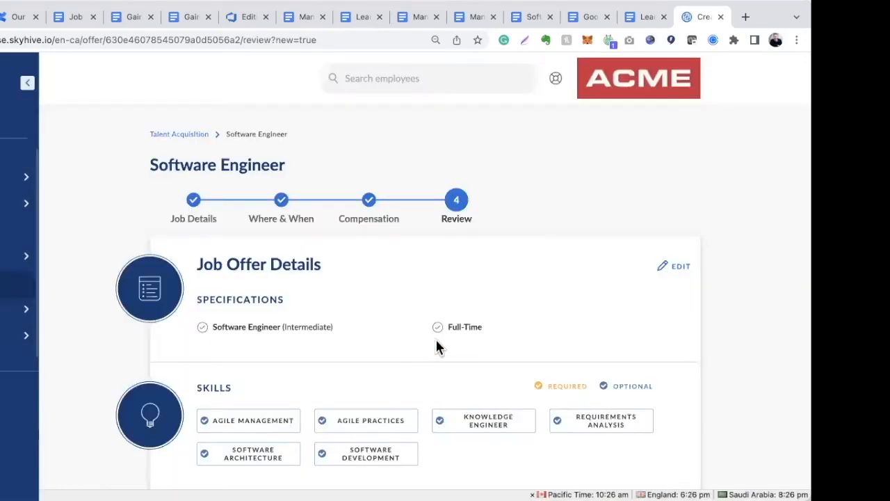
# Step: Review the job offer's skills, tools, requirements and details, including the words highlighted for gender-neutral language
pyautogui.scroll(-3, 436, 346)
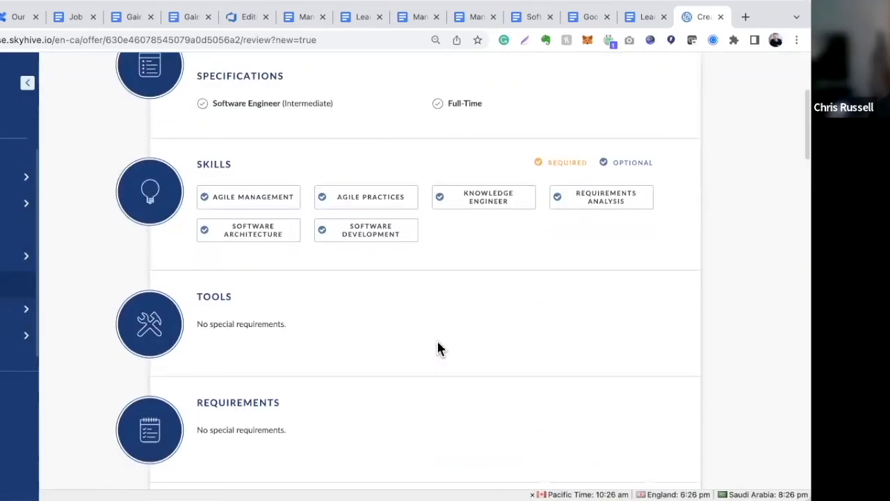
pyautogui.scroll(-5, 485, 283)
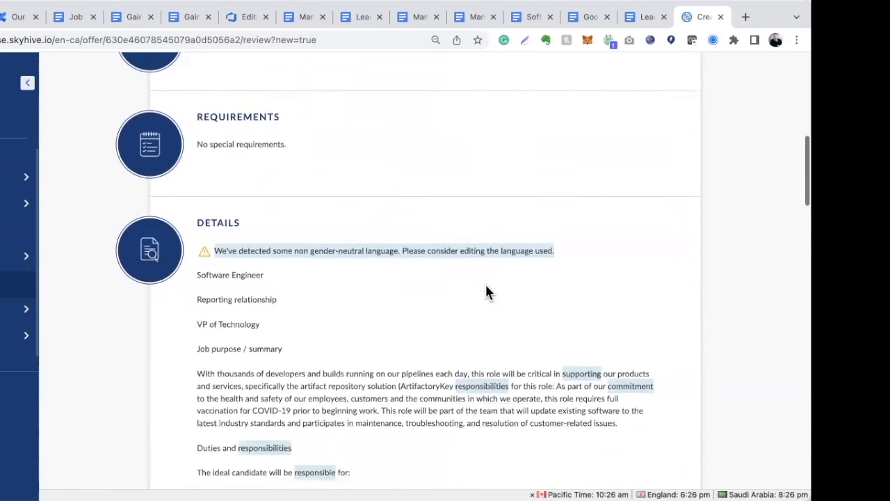
pyautogui.scroll(-1, 479, 293)
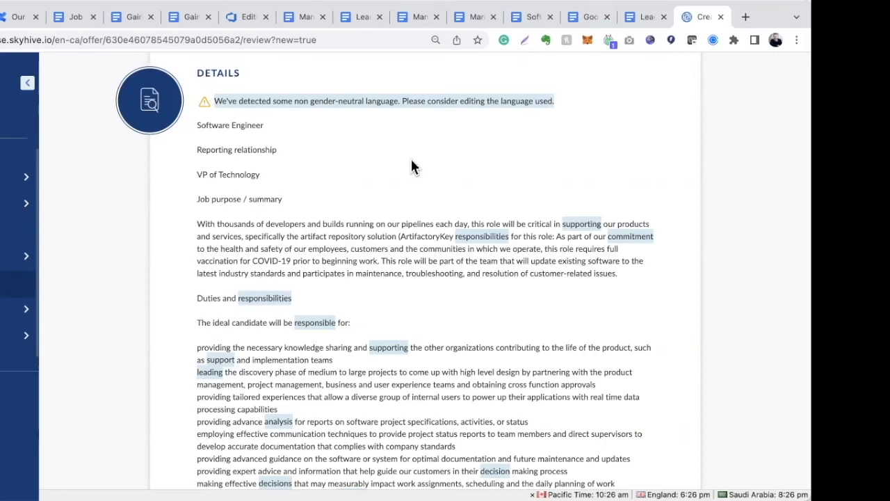
# Step: Choose to update this position in the Positions list and publish the Software Engineer offer
pyautogui.scroll(-4, 407, 201)
pyautogui.scroll(-11, 407, 220)
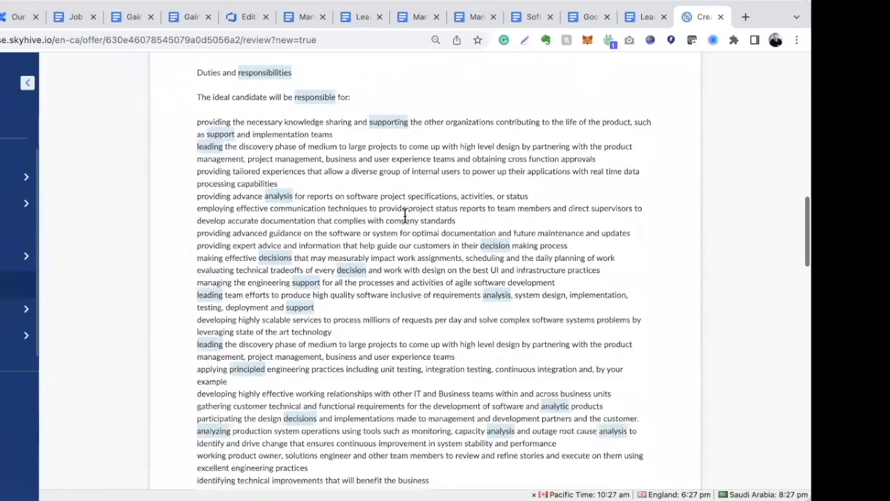
pyautogui.scroll(-13, 404, 217)
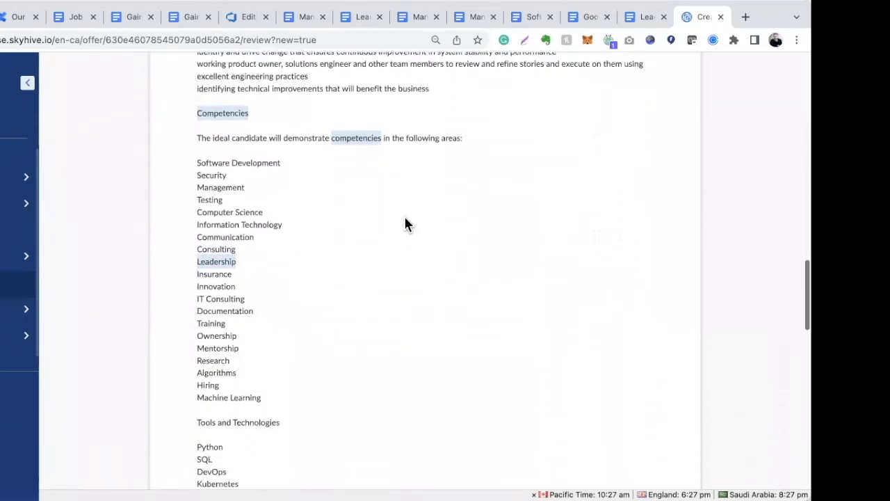
pyautogui.scroll(-11, 405, 224)
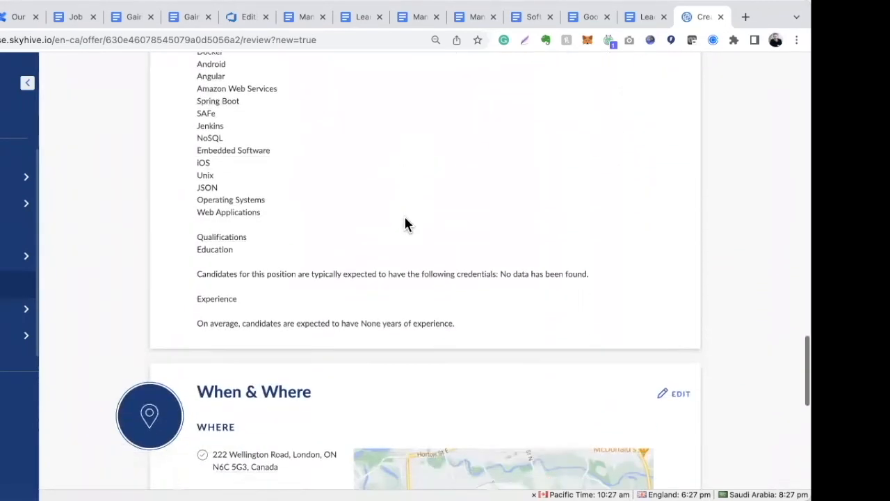
pyautogui.scroll(-7, 406, 222)
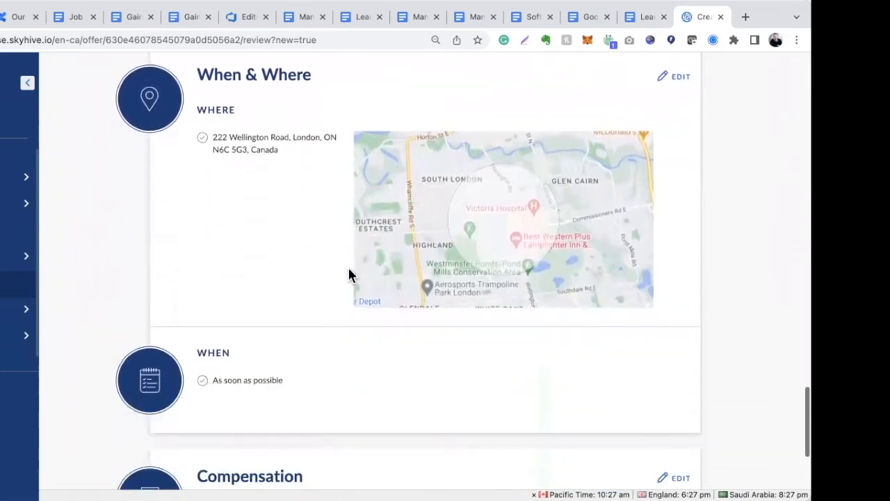
pyautogui.scroll(-4, 173, 257)
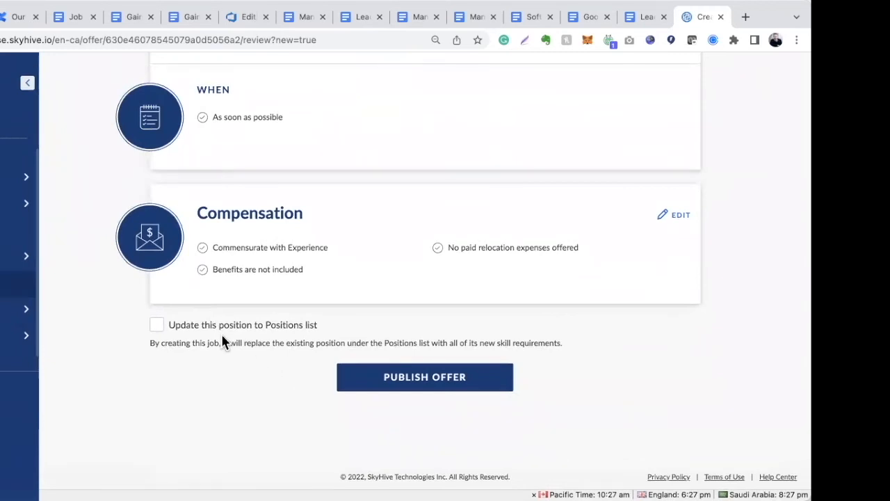
pyautogui.click(156, 330)
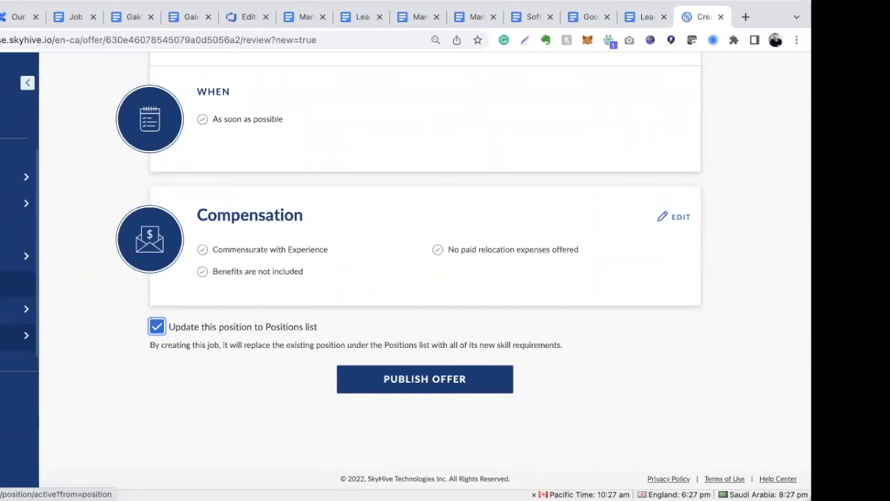
pyautogui.click(478, 387)
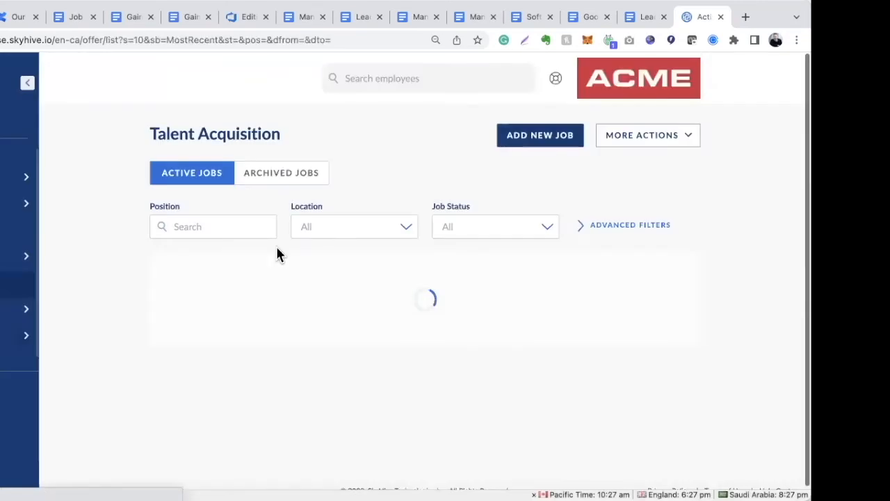
# Step: Open the matches of the newly published Software Engineer job and view the available source filter options without selecting any
pyautogui.scroll(-1, 278, 255)
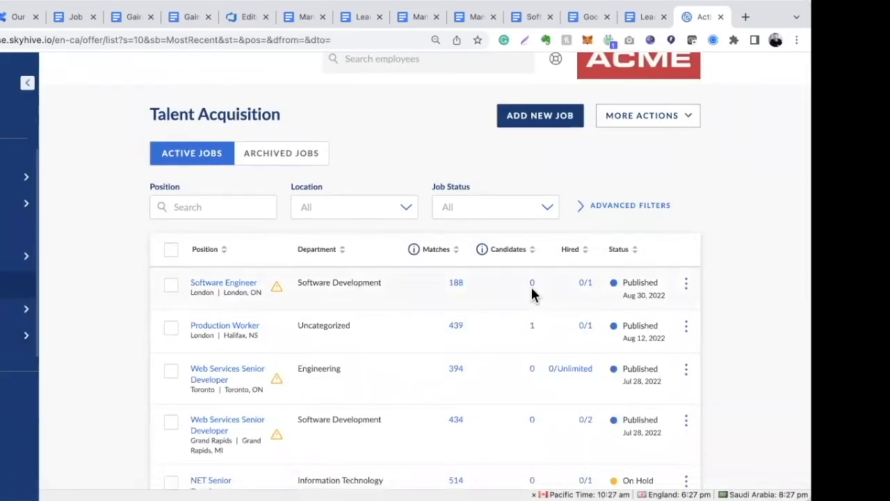
pyautogui.scroll(-1, 531, 285)
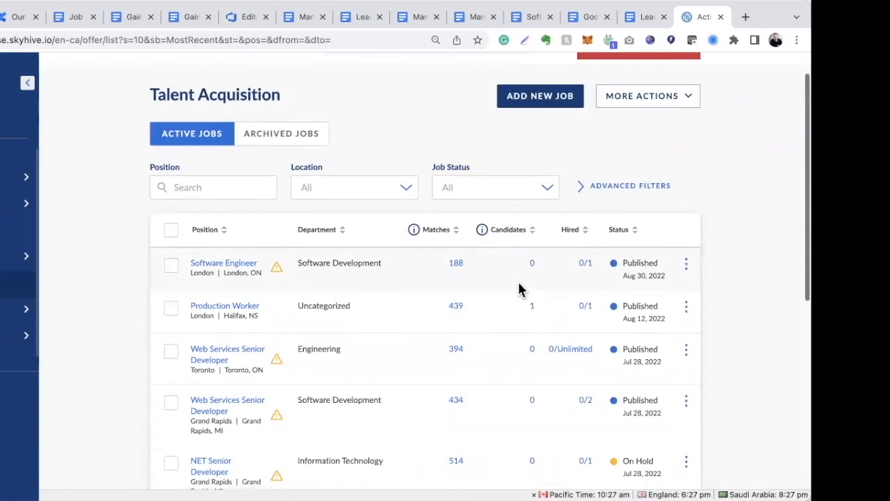
pyautogui.click(457, 267)
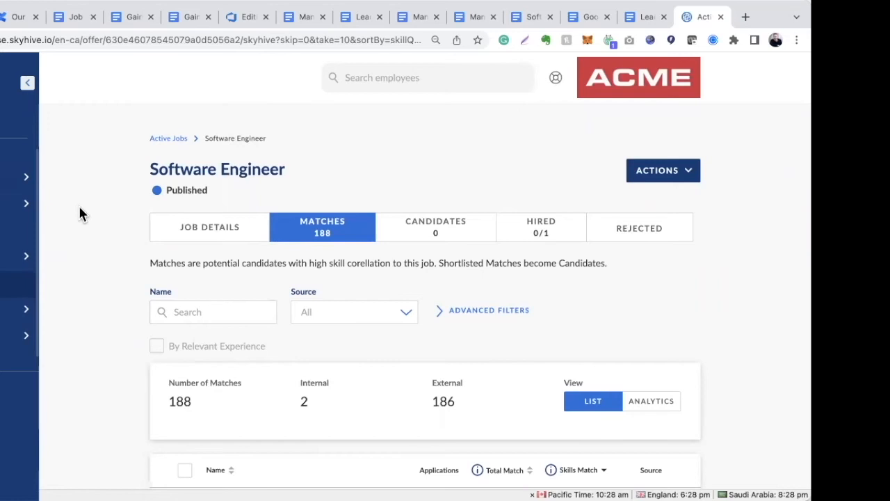
pyautogui.scroll(-3, 103, 225)
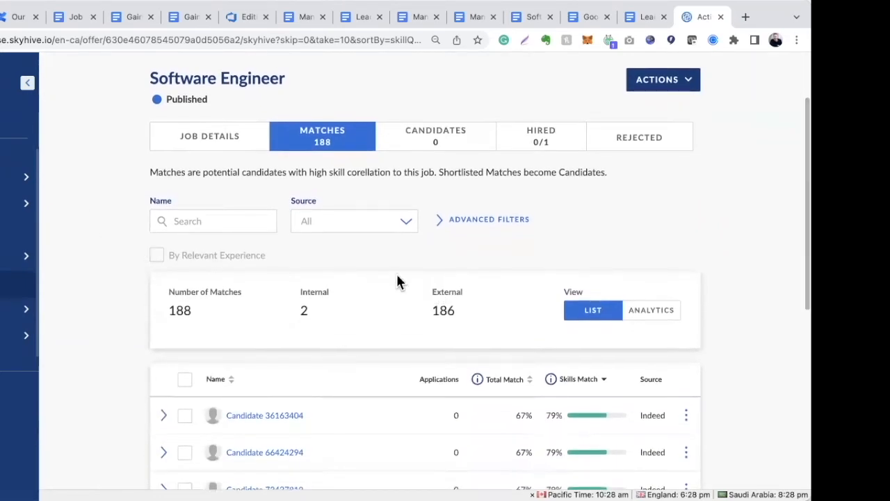
pyautogui.click(410, 216)
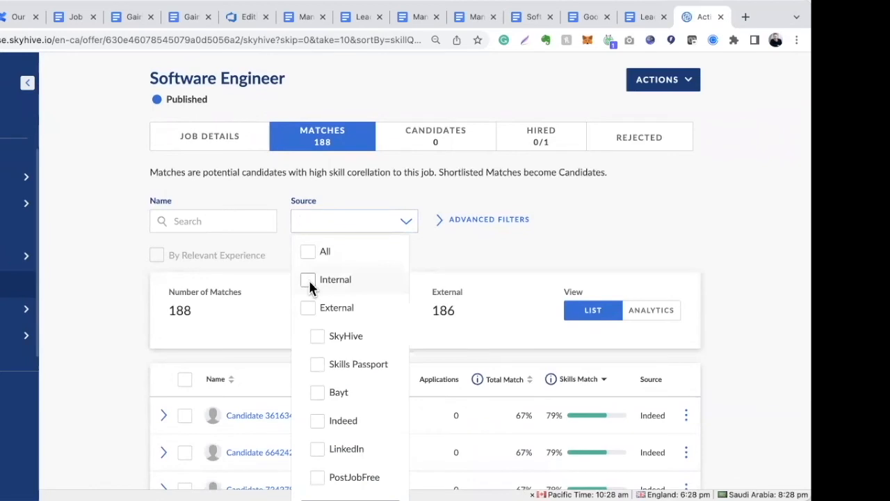
pyautogui.click(117, 259)
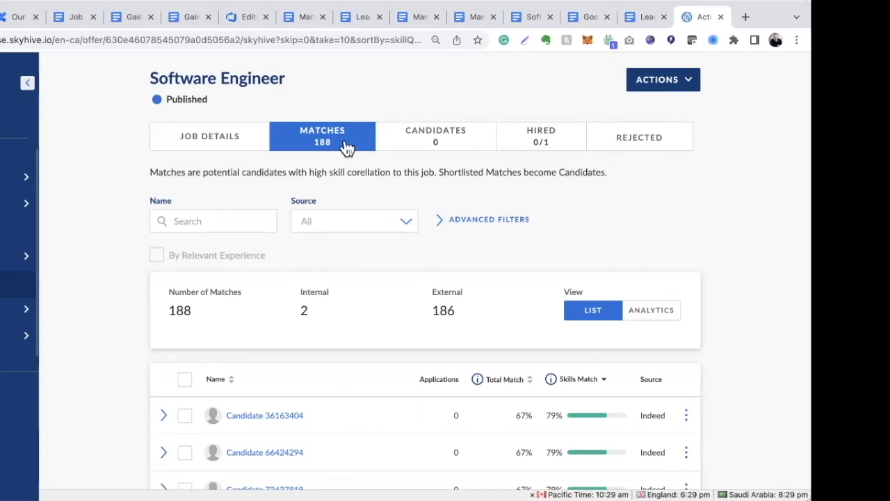
# Step: Expand the first candidate in the matches list to view the match breakdown, shared skills and skills to train
pyautogui.scroll(-3, 346, 147)
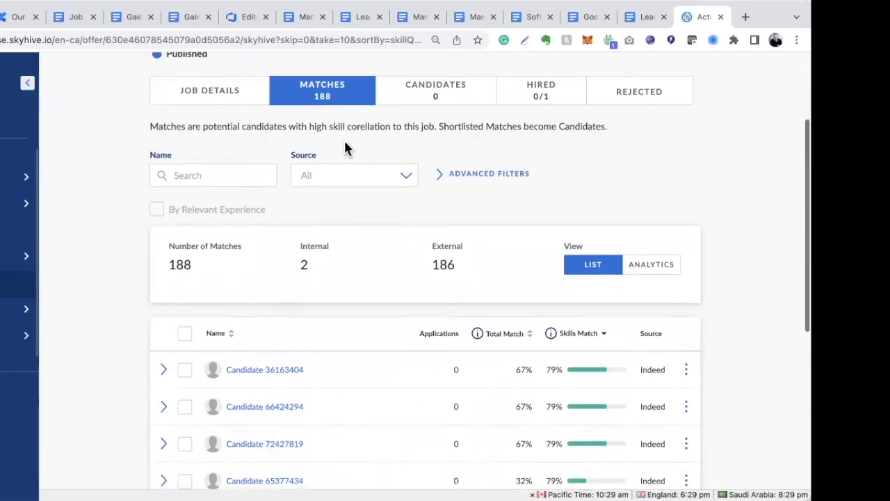
pyautogui.scroll(-2, 363, 153)
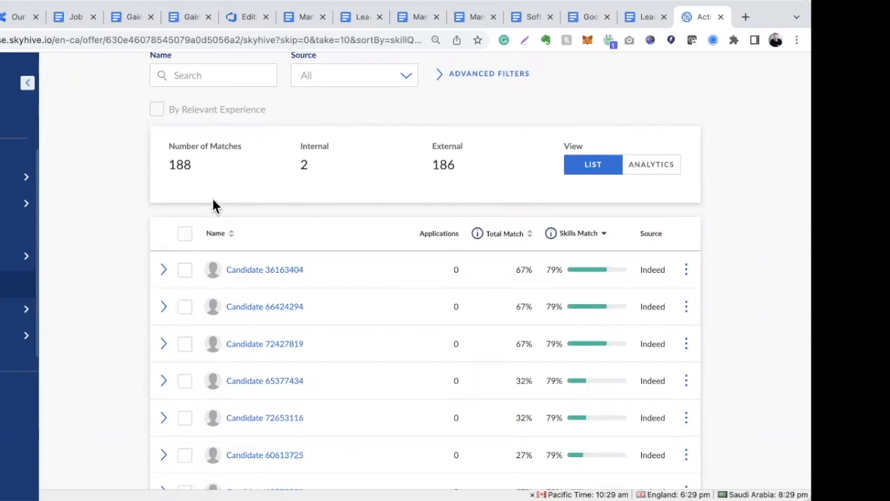
pyautogui.scroll(-3, 317, 197)
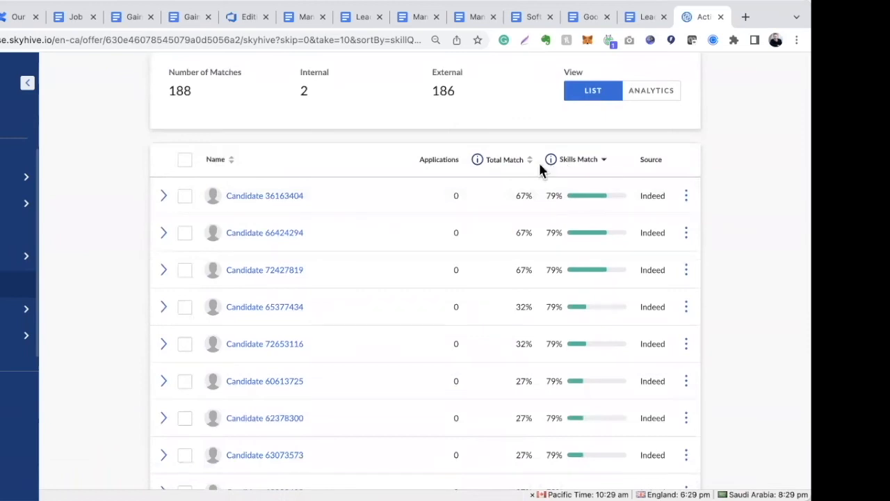
pyautogui.click(164, 198)
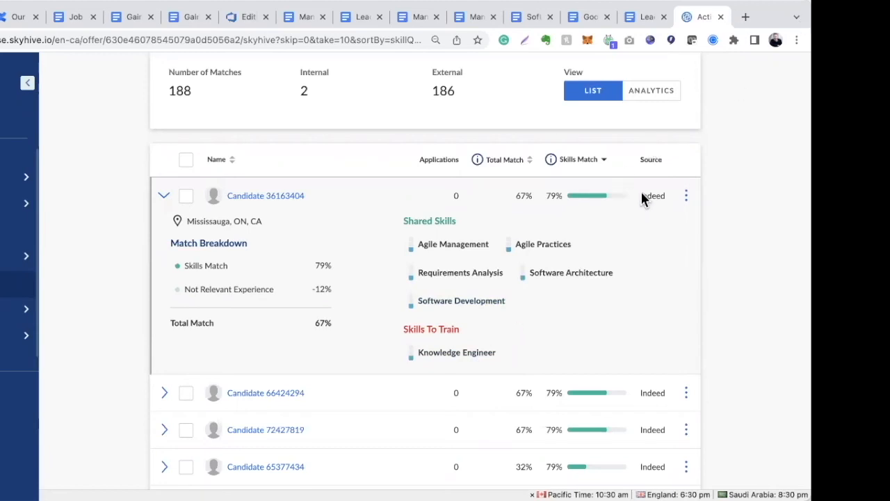
# Step: Open the first matched candidate's profile and read through the skills and work experience
pyautogui.click(280, 196)
pyautogui.scroll(-3, 192, 205)
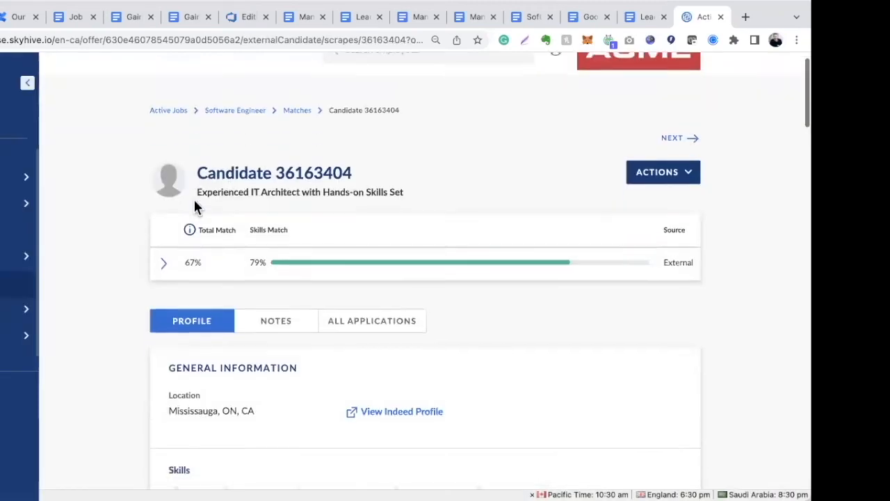
pyautogui.scroll(-2, 194, 207)
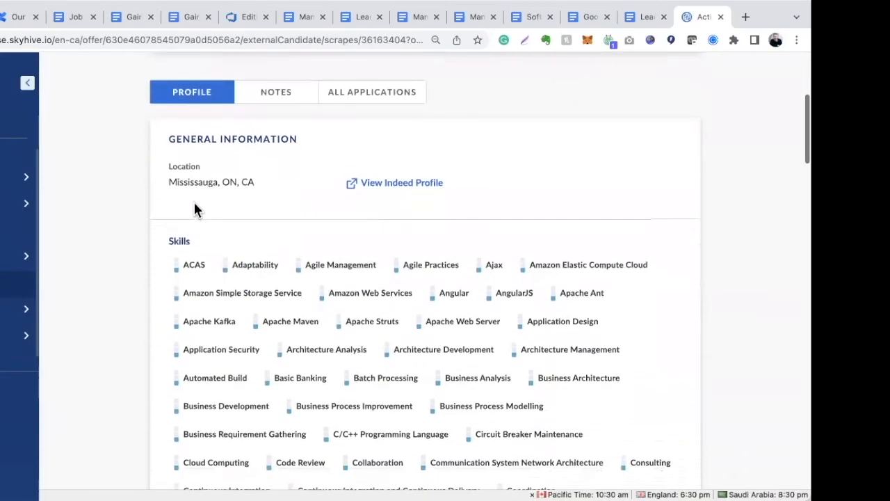
pyautogui.scroll(-2, 195, 209)
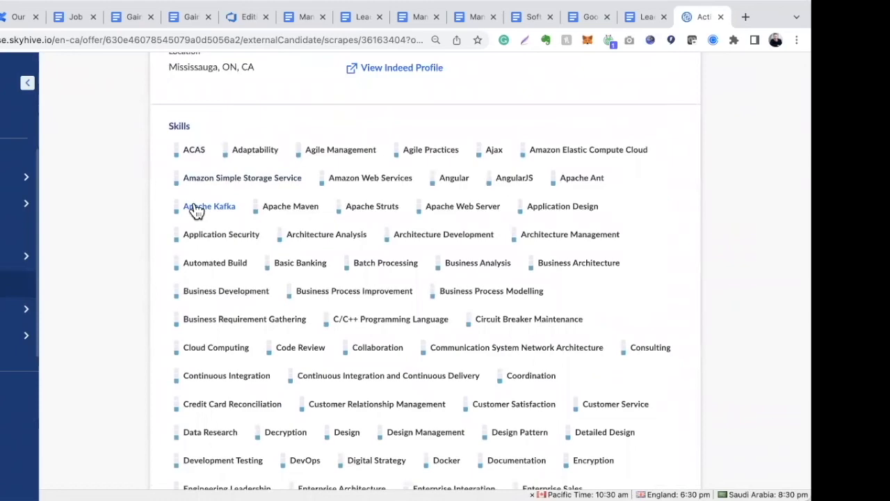
pyautogui.scroll(-6, 175, 209)
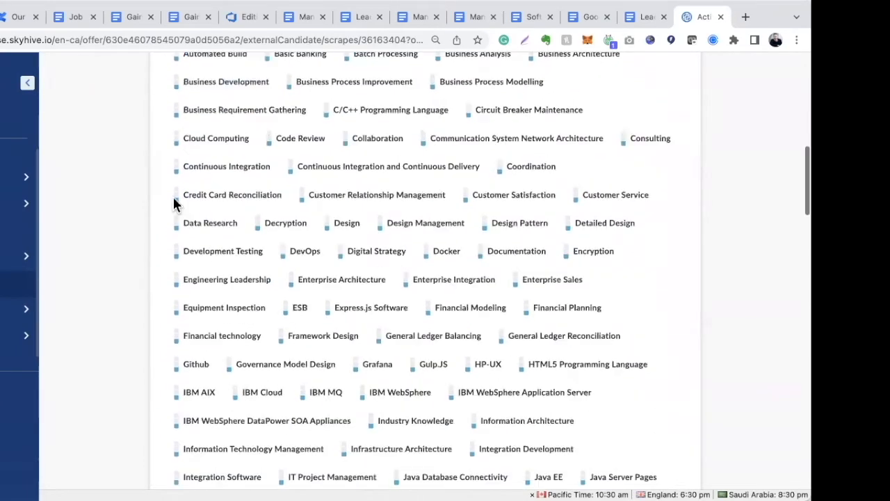
pyautogui.scroll(-8, 145, 197)
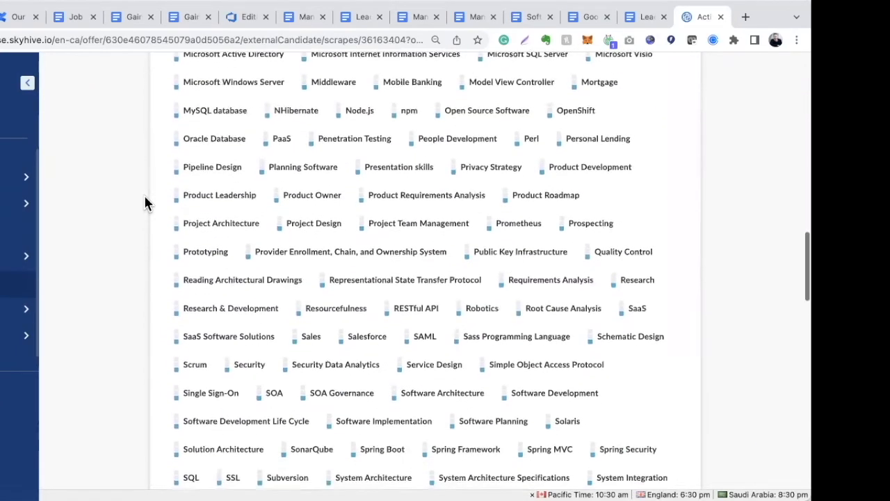
pyautogui.scroll(-8, 145, 197)
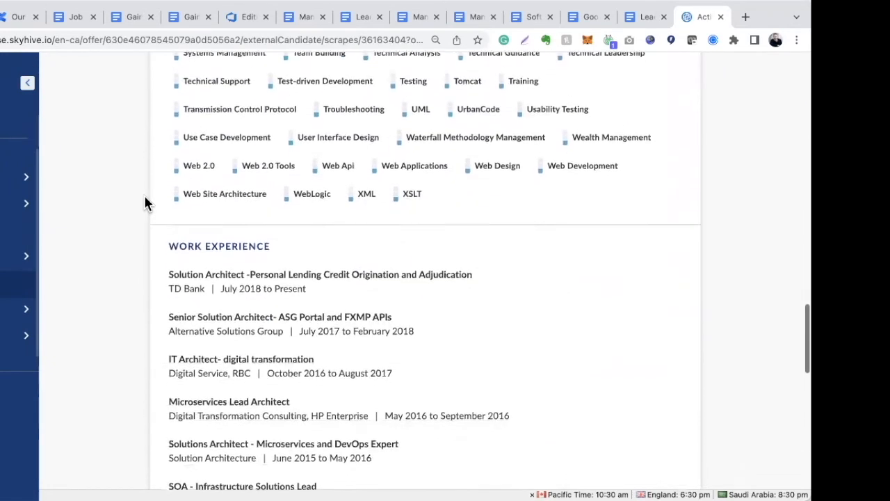
pyautogui.scroll(-1, 145, 202)
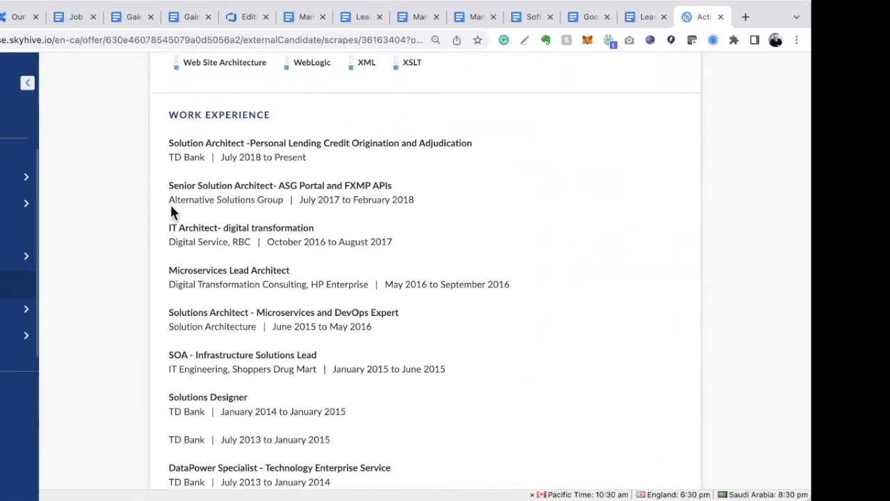
pyautogui.scroll(-10, 172, 208)
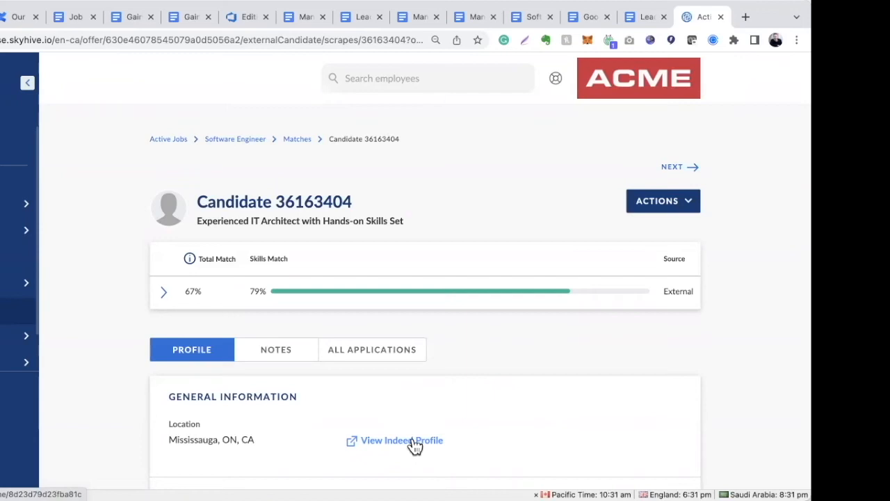
# Step: Check the candidate's applicant timeline under all applications, and return to the profile information
pyautogui.click(418, 349)
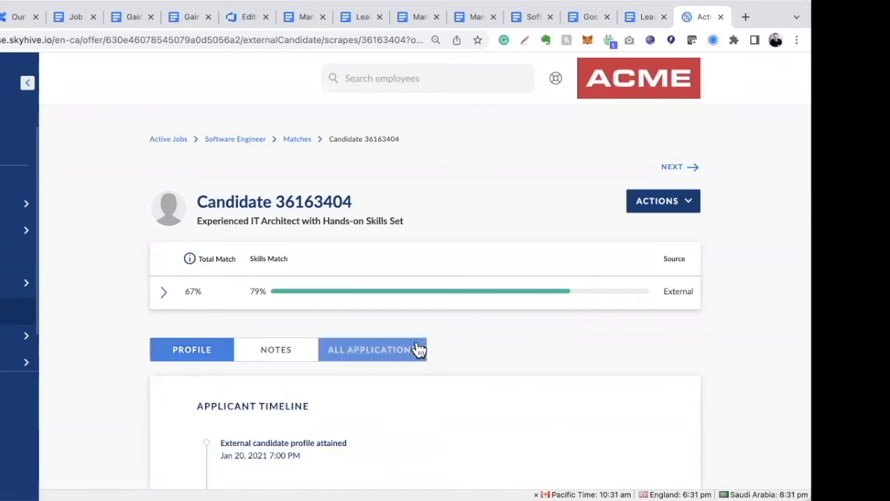
pyautogui.scroll(-3, 551, 318)
pyautogui.click(182, 249)
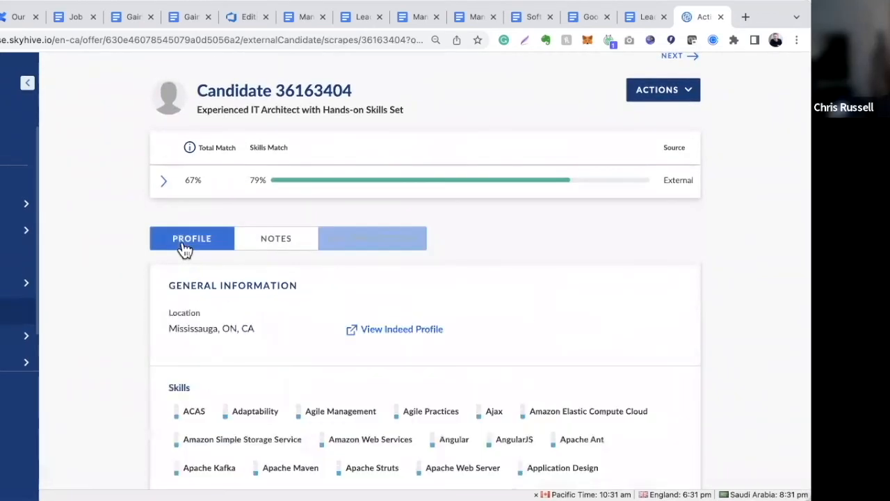
# Step: View the candidate's external Indeed profile, close it and return to the Talent Acquisition list of active jobs
pyautogui.click(403, 329)
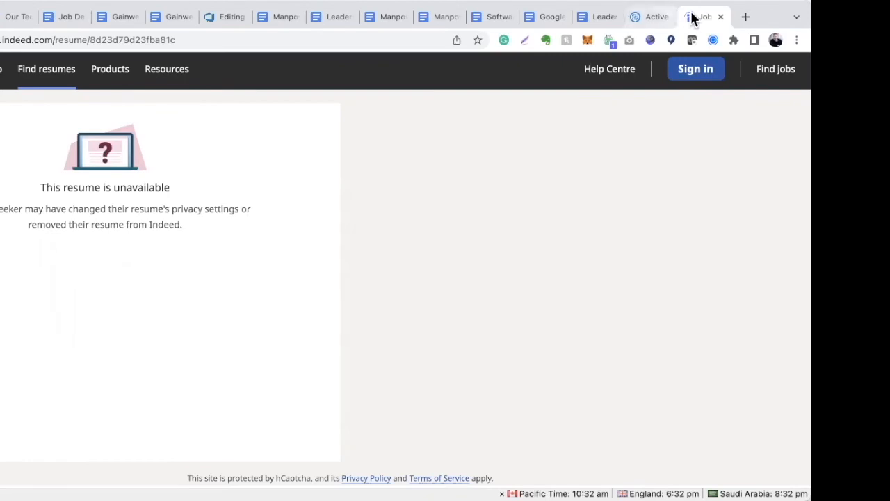
pyautogui.click(720, 16)
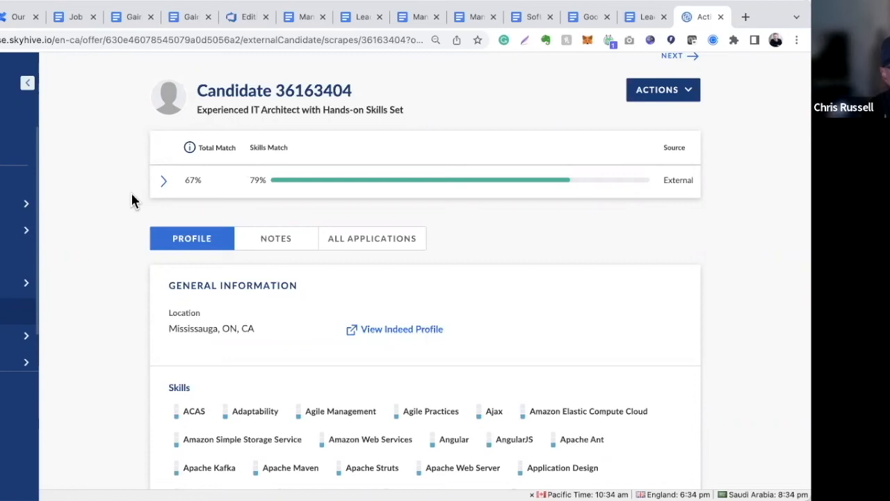
pyautogui.click(9, 308)
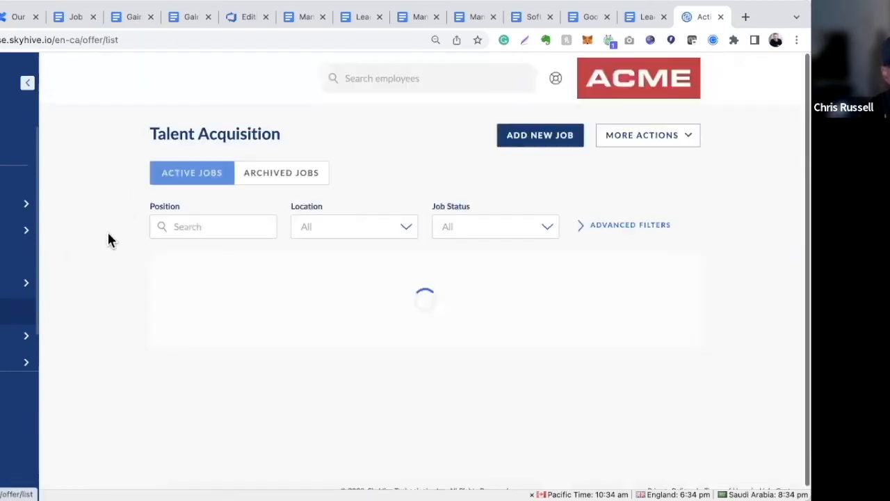